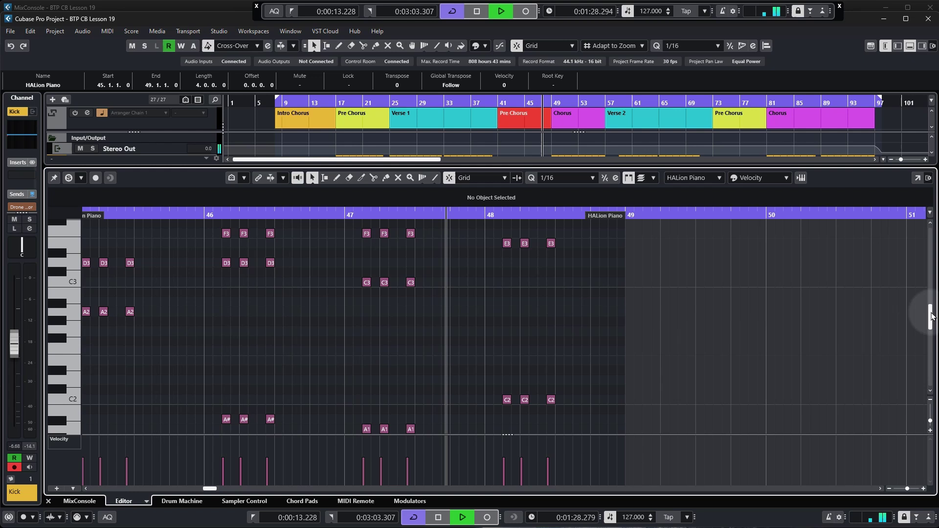
pyautogui.scroll(3, 931, 309)
# Close the Key Editor so the whole 'BTP CB Lesson 19' arrangement fills the project window.
pyautogui.scroll(-3, 931, 308)
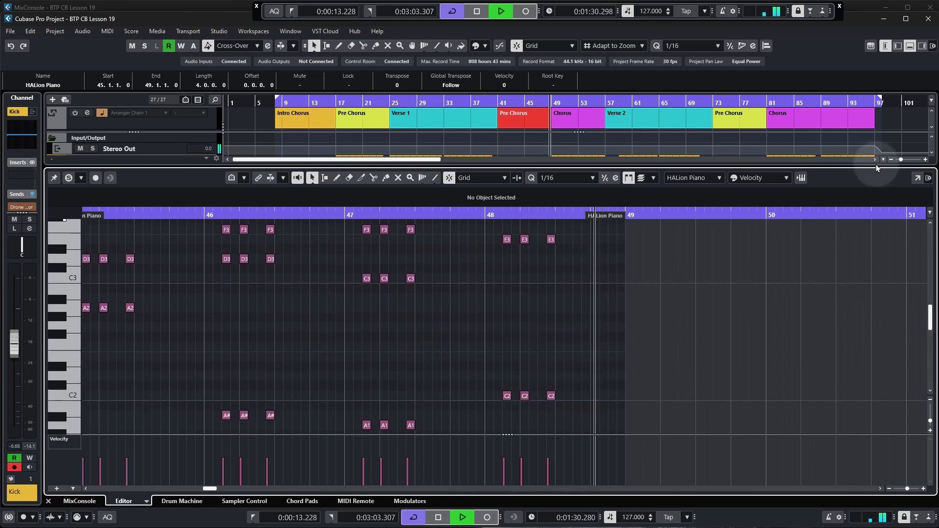
pyautogui.click(908, 46)
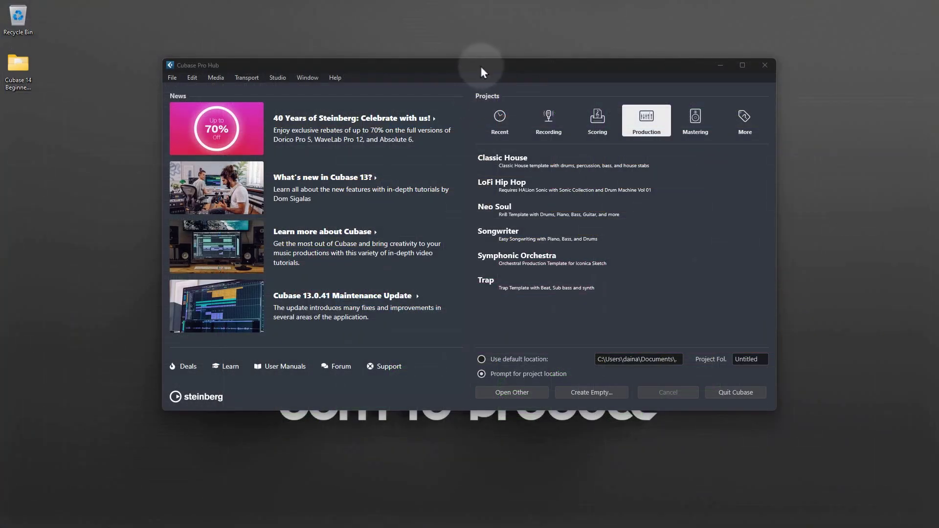
# Start an empty project from the Hub and browse the project location to the Desktop.
pyautogui.moveTo(481, 69); pyautogui.dragTo(480, 69)
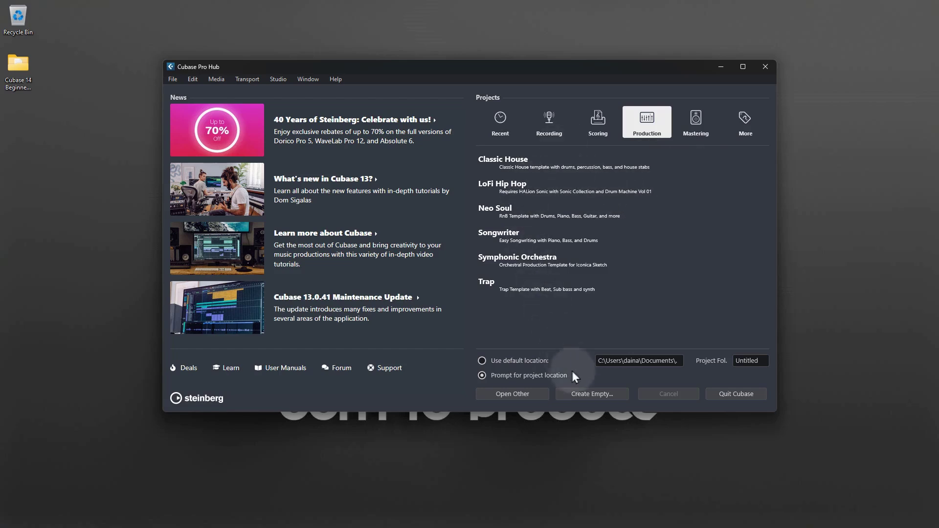
pyautogui.click(584, 392)
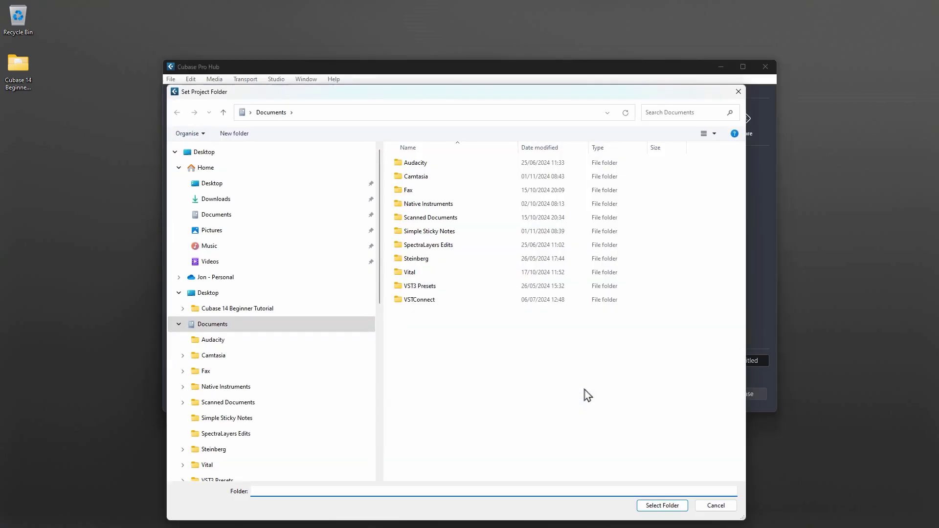
pyautogui.moveTo(476, 97); pyautogui.dragTo(491, 51)
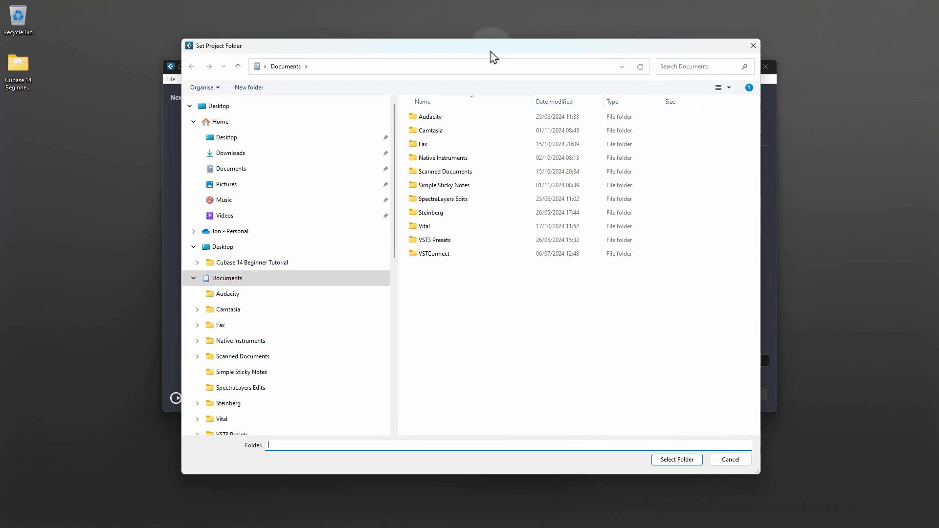
pyautogui.click(230, 139)
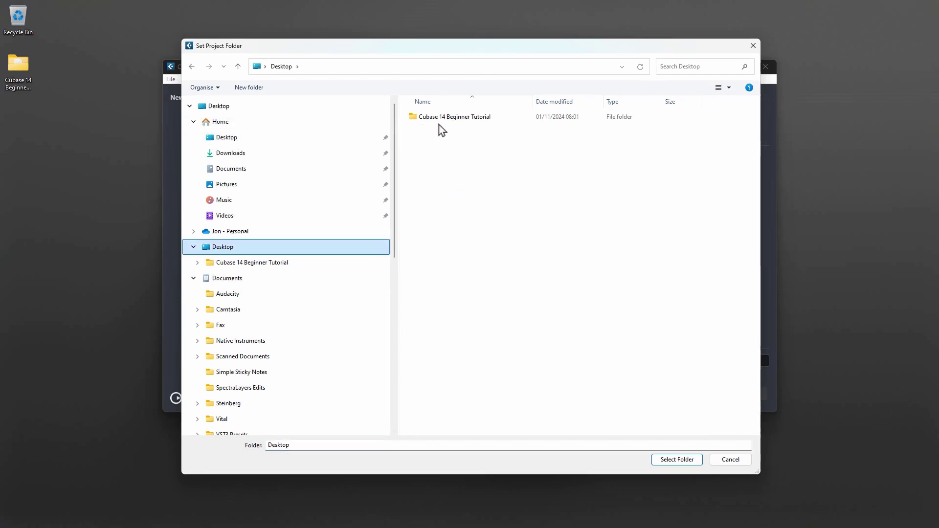
# Create a new Desktop folder named for the user's beginner project and use it as the project folder.
pyautogui.rightClick(445, 145)
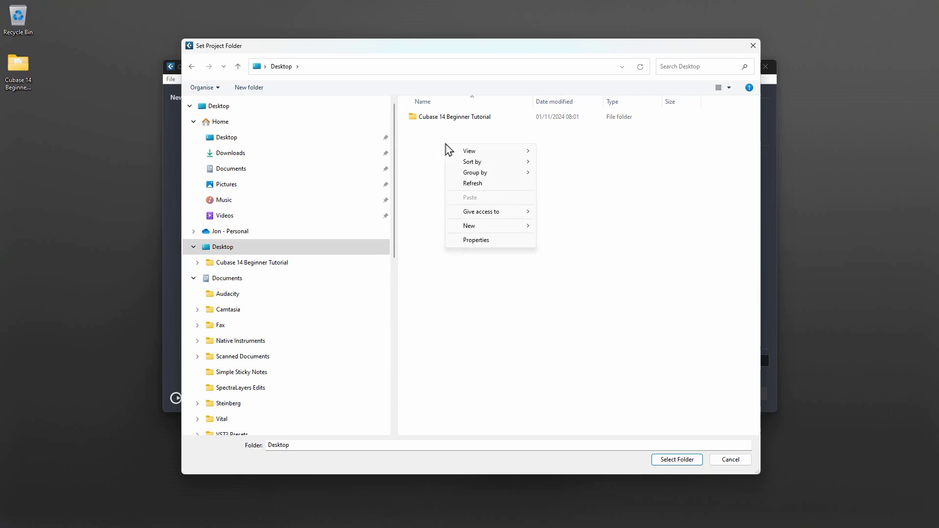
pyautogui.click(446, 147)
pyautogui.rightClick(447, 146)
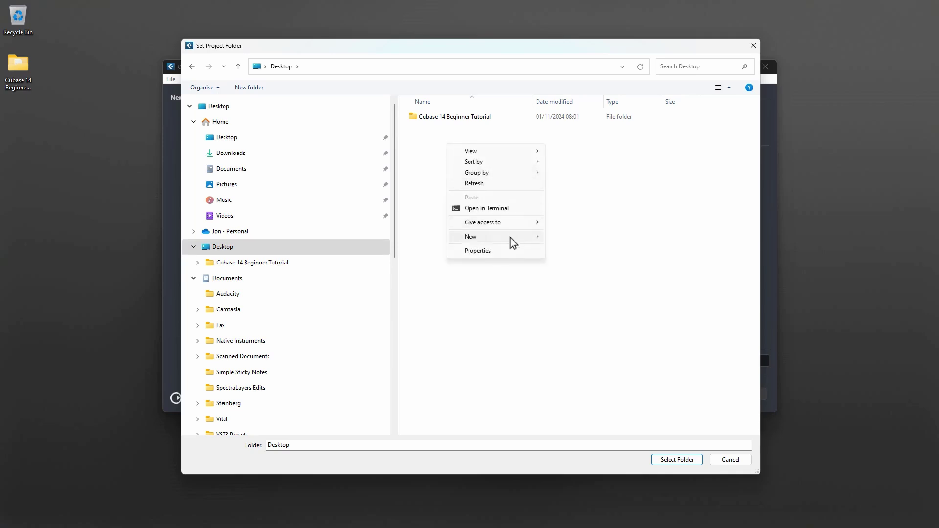
pyautogui.moveTo(512, 241)
pyautogui.click(574, 237)
pyautogui.write('Jon')
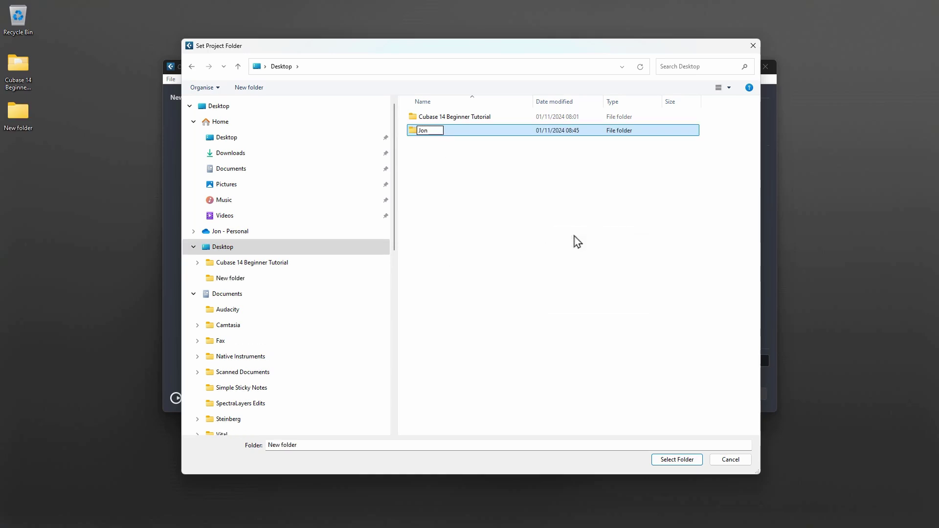
pyautogui.write("'s Beginner Proj")
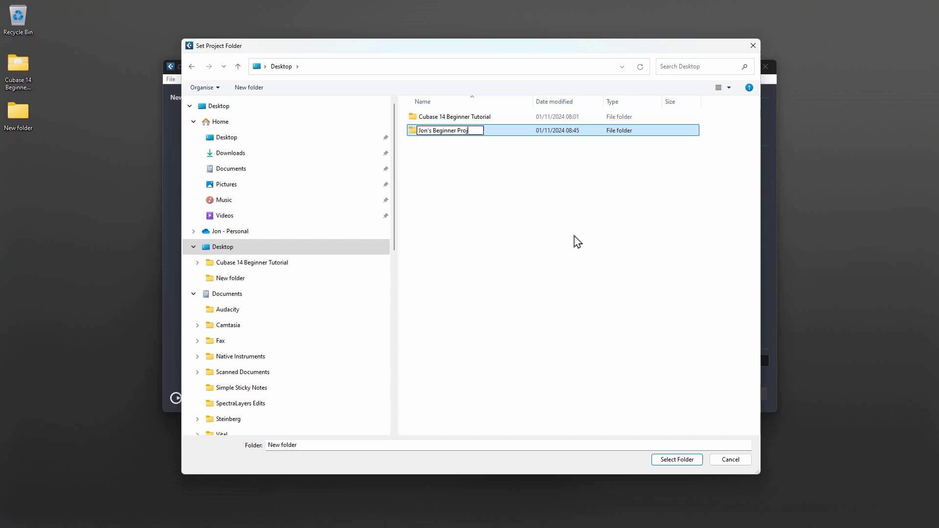
pyautogui.write('ect')
pyautogui.press('Return')
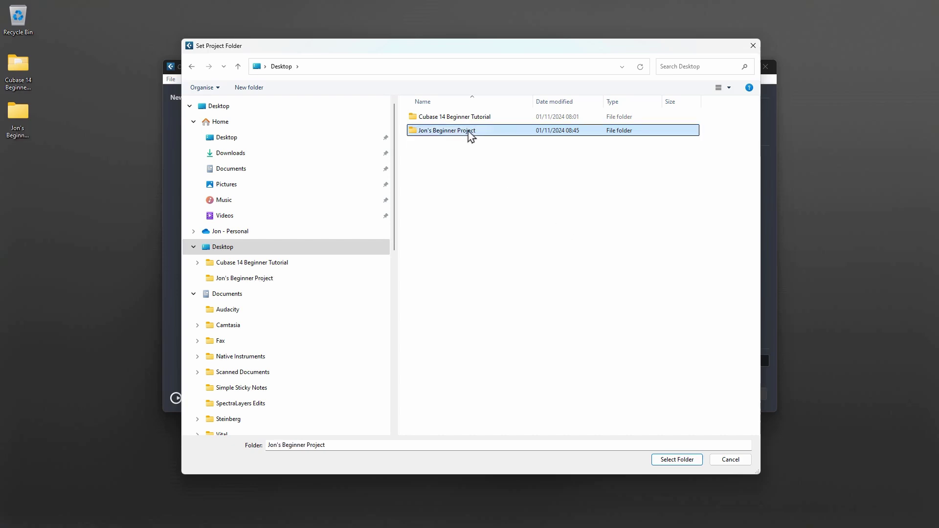
pyautogui.click(685, 461)
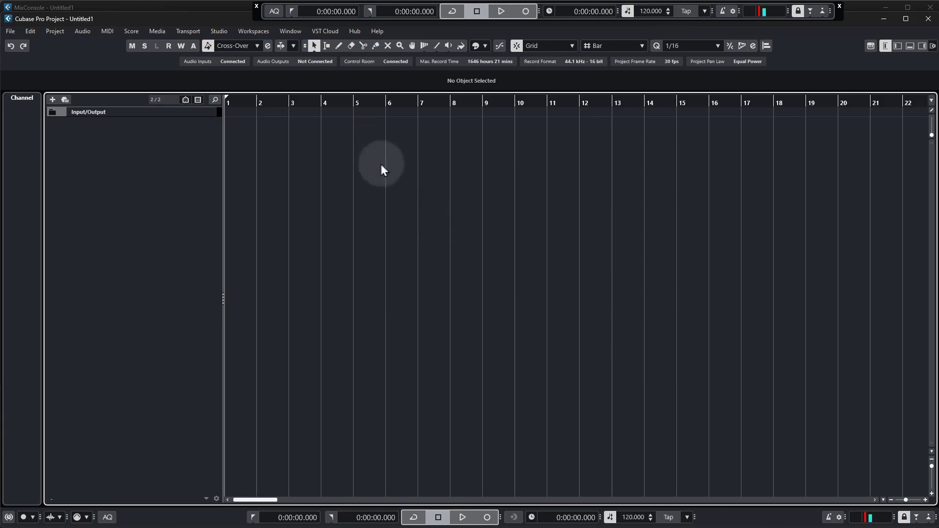
pyautogui.click(54, 30)
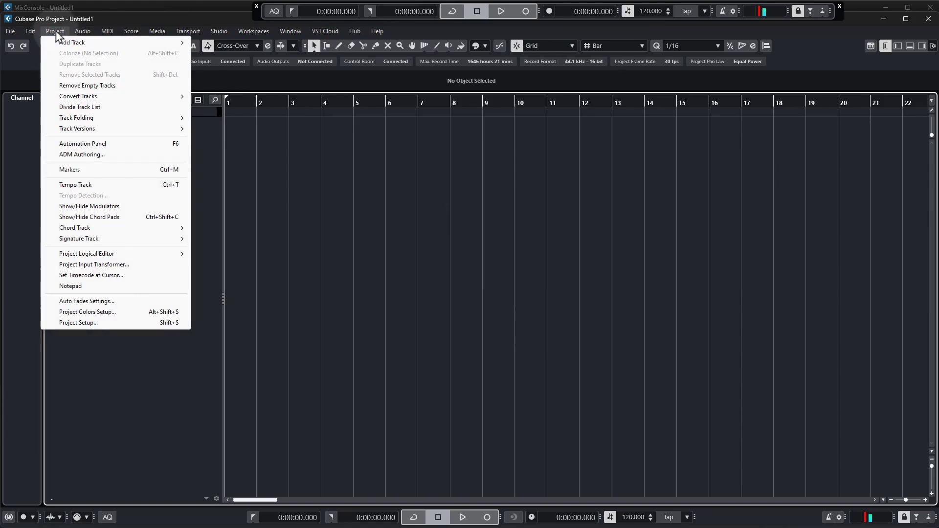
pyautogui.click(86, 323)
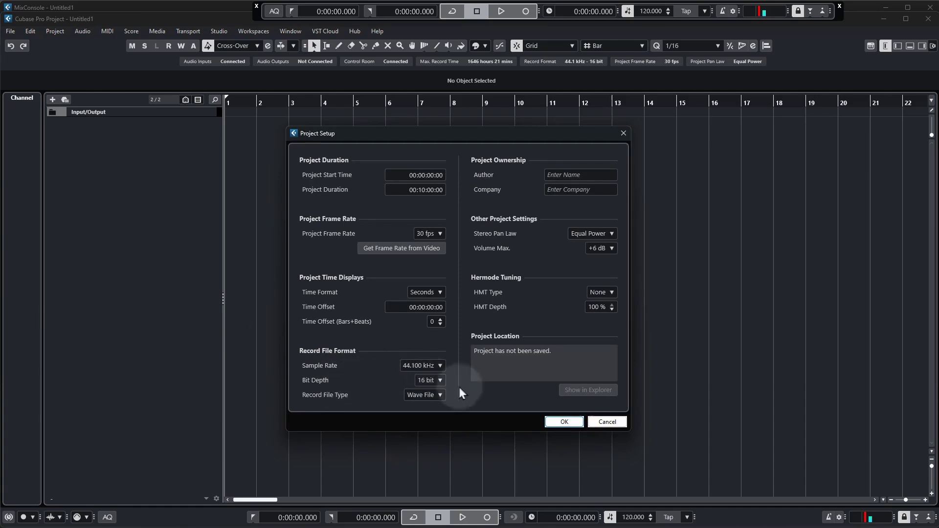
pyautogui.click(565, 422)
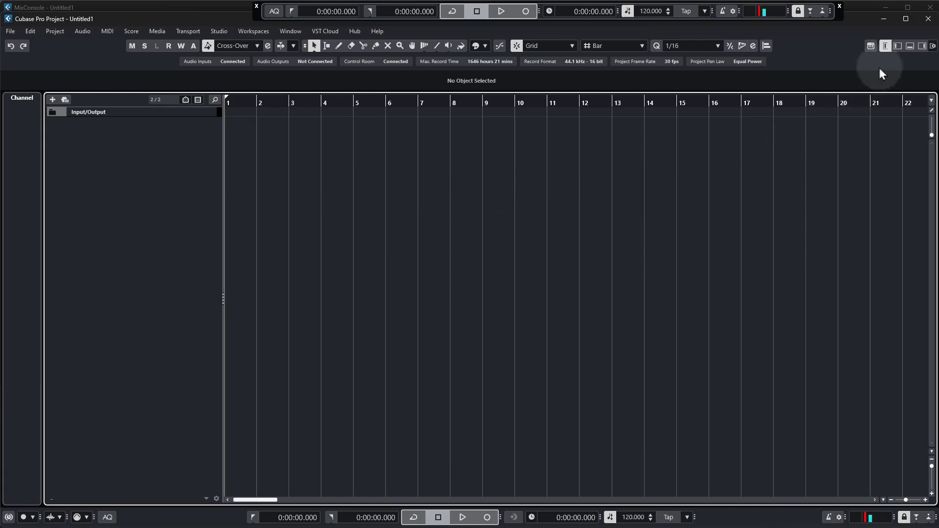
# Toggle the left zone, then show the inspector, the lower zone with chord pads, and the media browser.
pyautogui.click(886, 45)
pyautogui.click(886, 46)
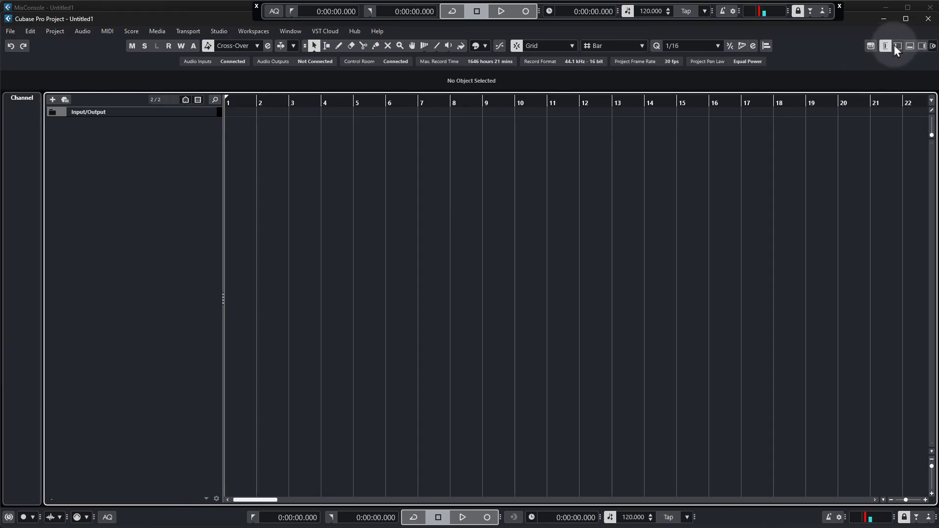
pyautogui.click(899, 46)
pyautogui.click(910, 46)
pyautogui.click(923, 45)
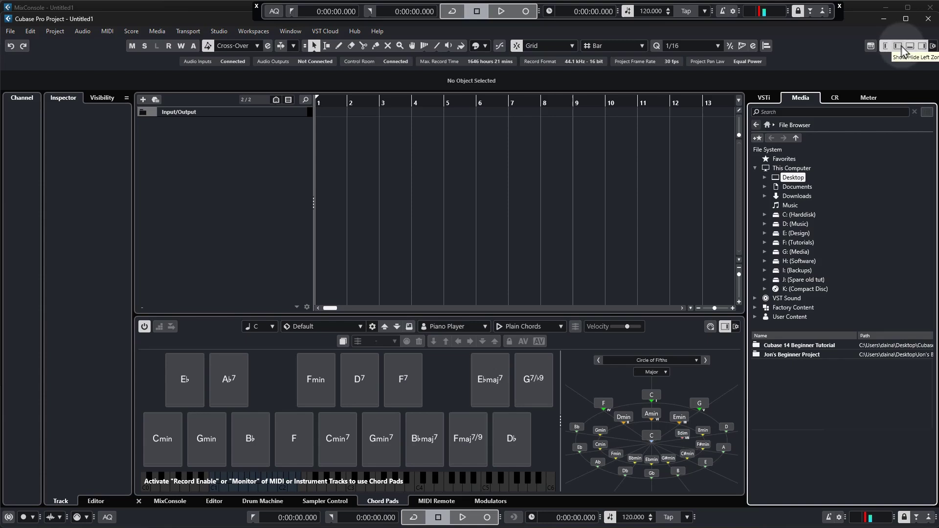
# Hide the inspector and lower zone, leaving only the Media panel open on the right.
pyautogui.click(898, 46)
pyautogui.click(910, 46)
pyautogui.click(922, 46)
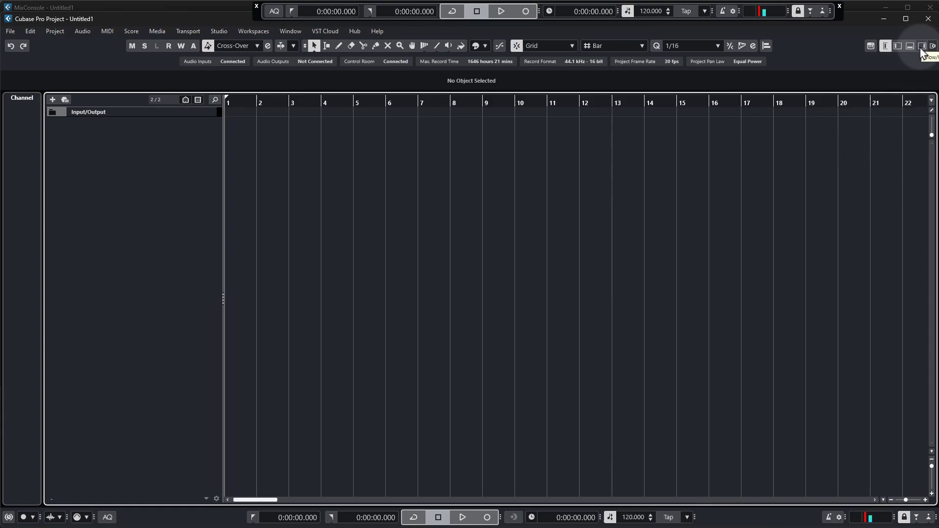
pyautogui.click(922, 46)
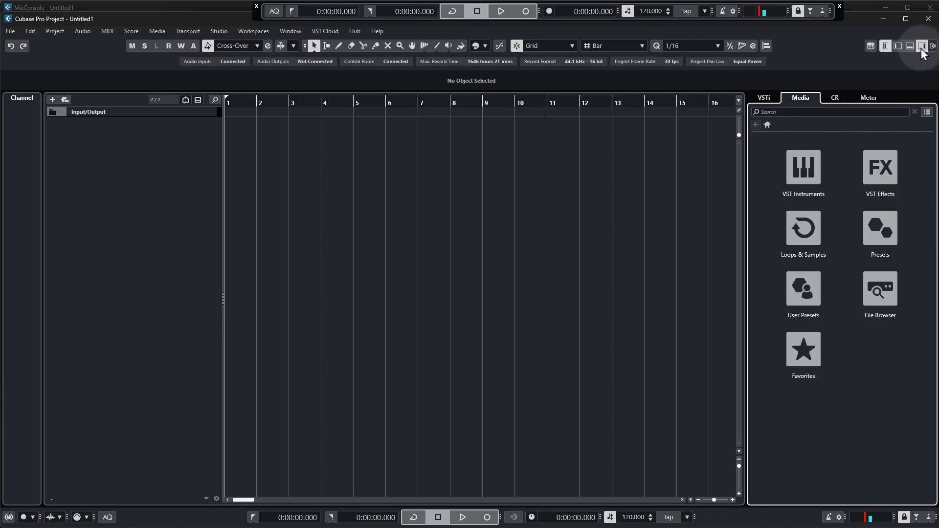
# In the Media File Browser, navigate to Desktop > Cubase 14 Beginner Tutorial > Workfiles > Audio.
pyautogui.click(885, 293)
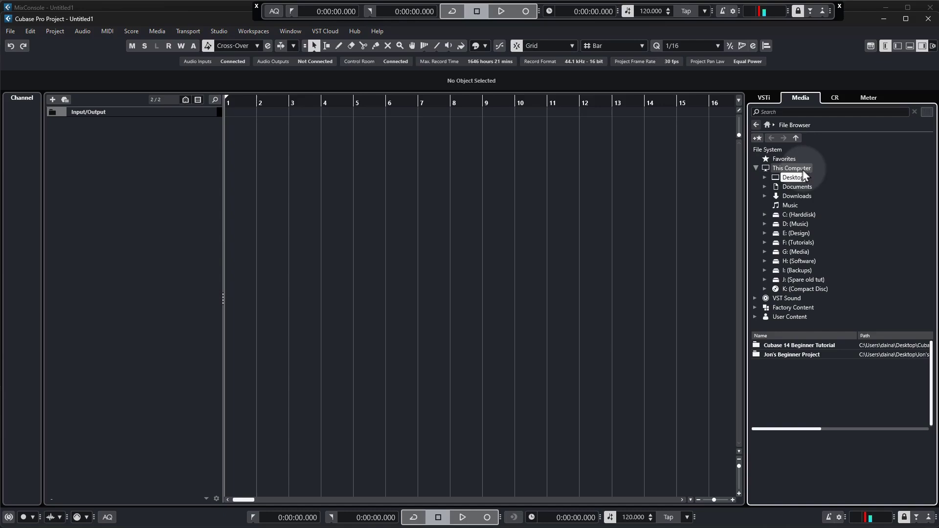
pyautogui.click(765, 178)
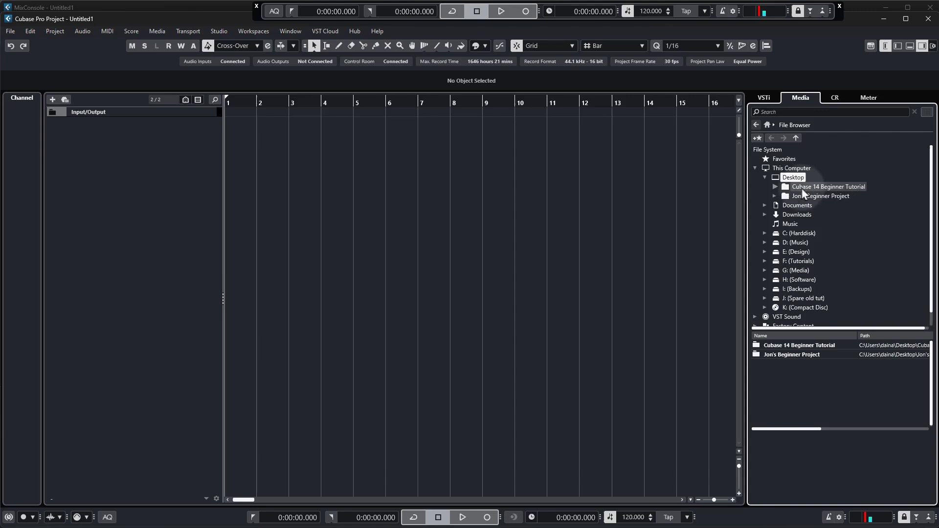
pyautogui.click(776, 186)
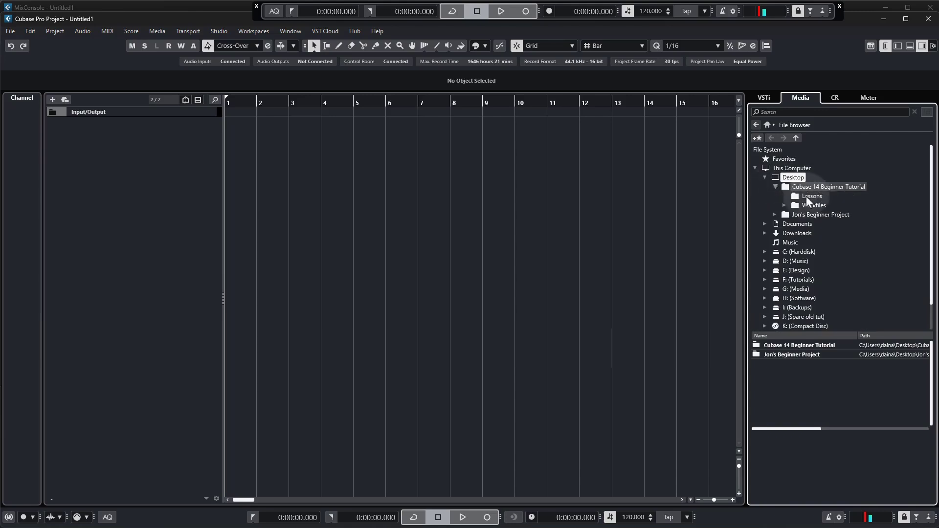
pyautogui.click(784, 205)
pyautogui.click(820, 215)
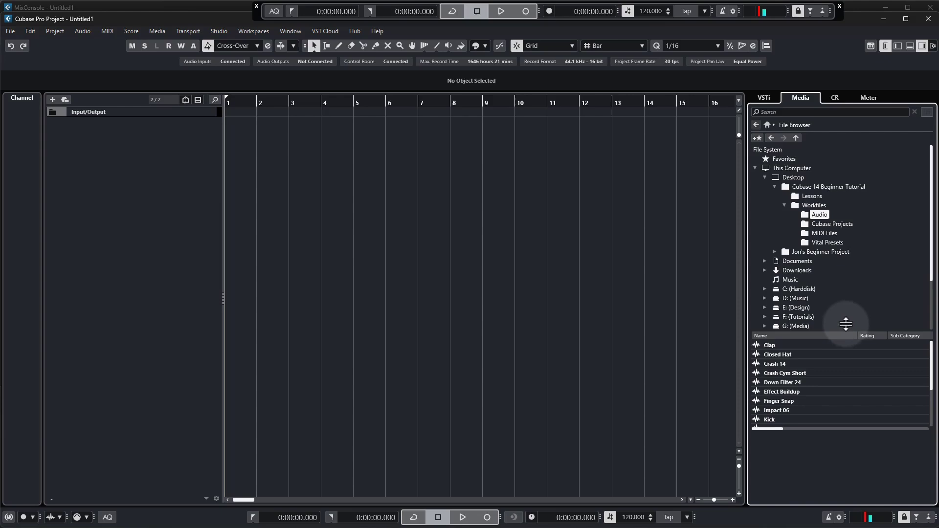
# Preview the Clap and Closed Hat samples in the file browser.
pyautogui.click(801, 346)
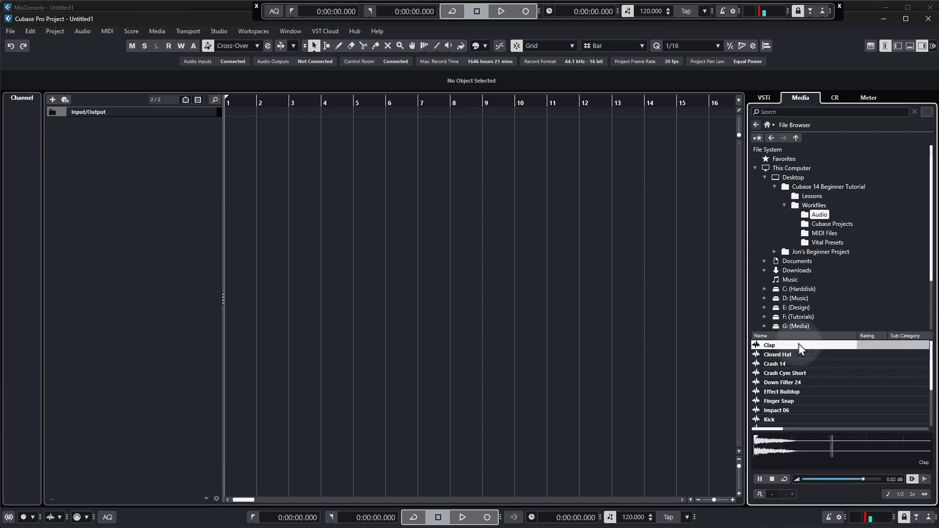
pyautogui.press('Down')
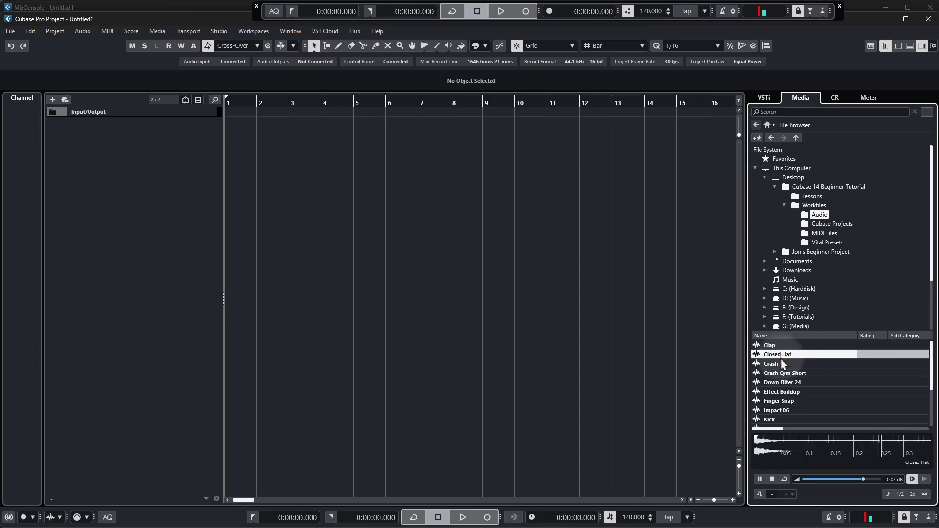
pyautogui.click(802, 364)
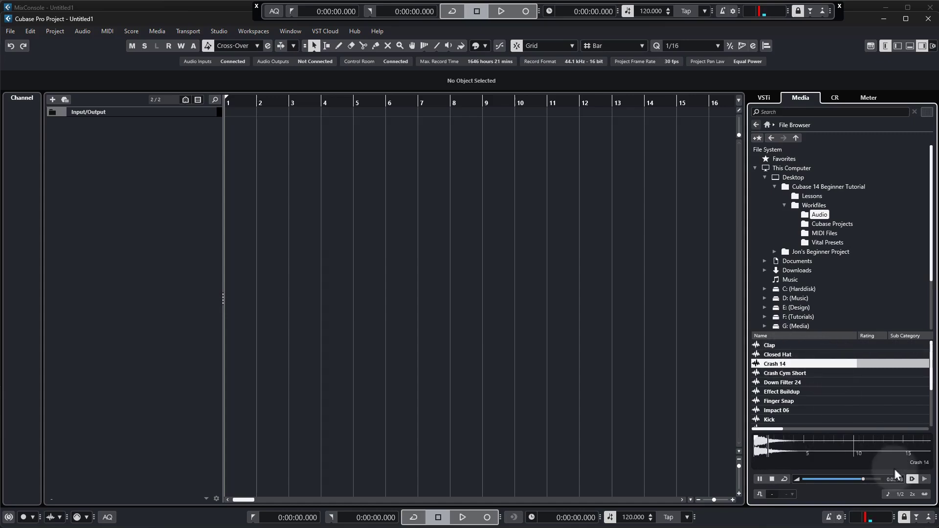
# Stop the preview, lower the preview volume, enable Auto Play, and audition the Kick sample.
pyautogui.click(771, 479)
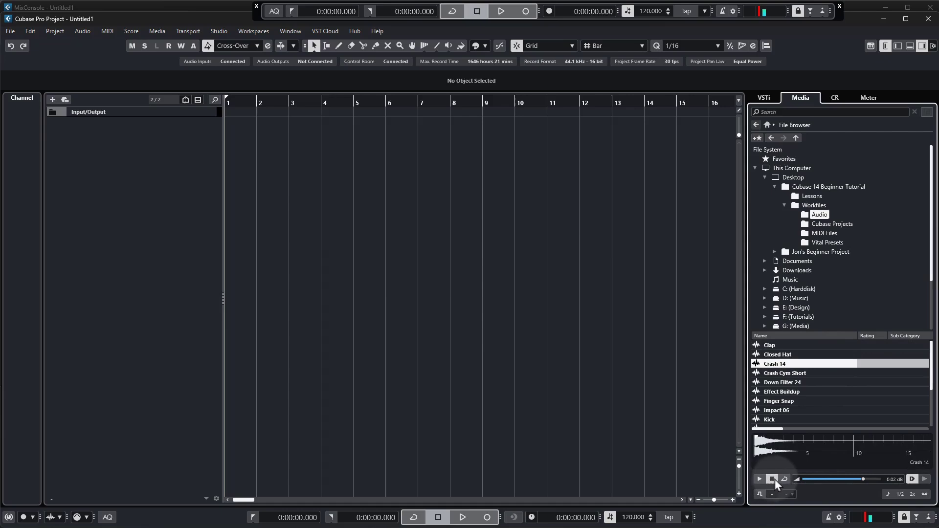
pyautogui.moveTo(867, 482); pyautogui.dragTo(854, 480)
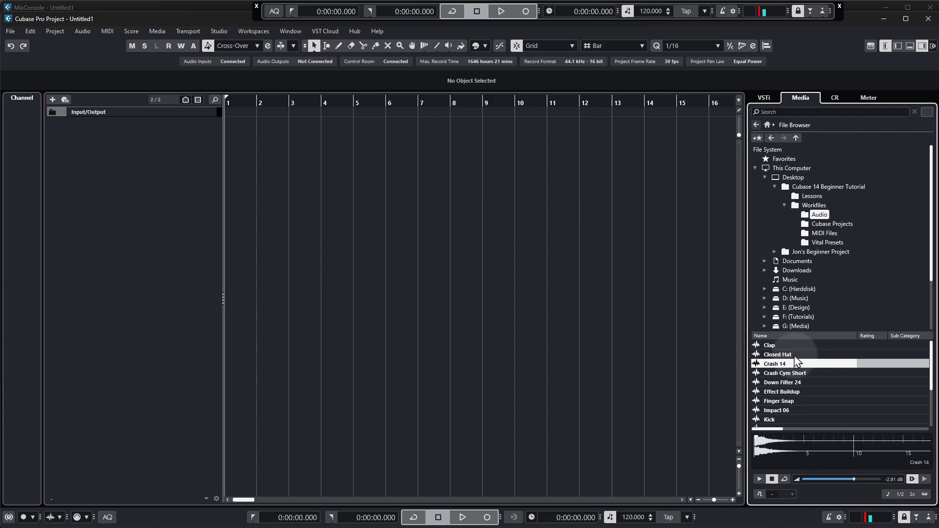
pyautogui.click(912, 480)
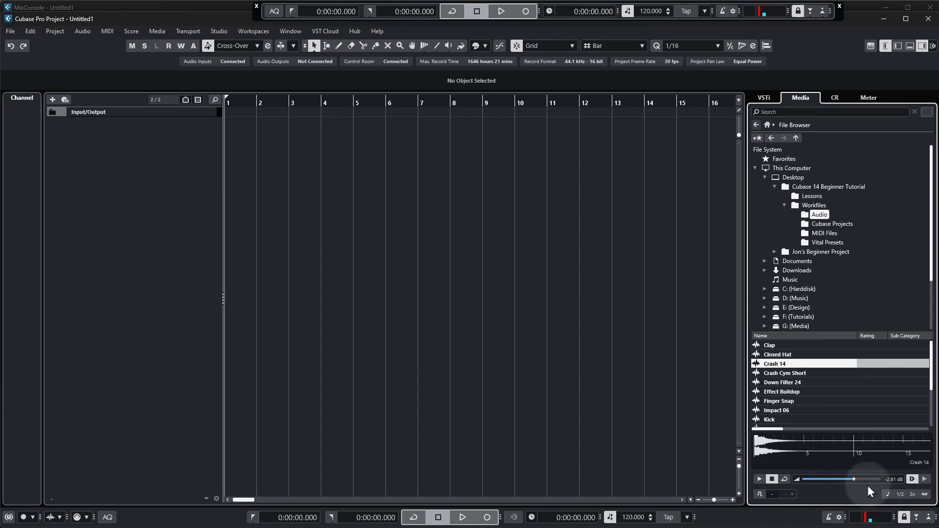
pyautogui.click(913, 480)
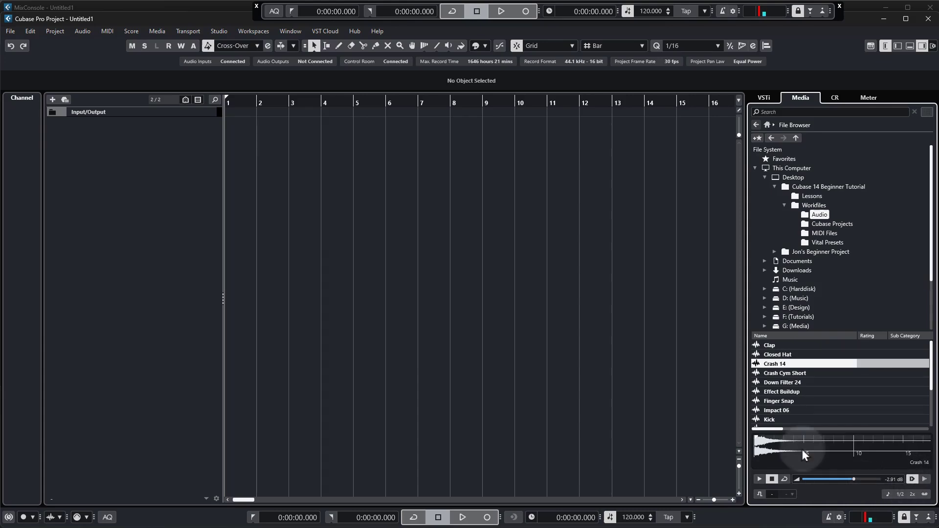
pyautogui.click(771, 420)
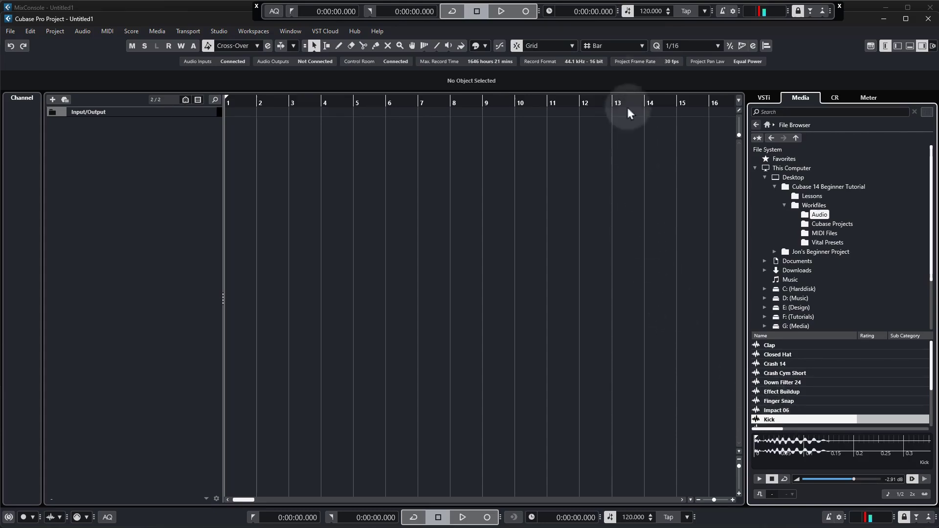
# Set Grid Type to Adapt to Zoom and create a sampler track from the Kick sample.
pyautogui.click(603, 47)
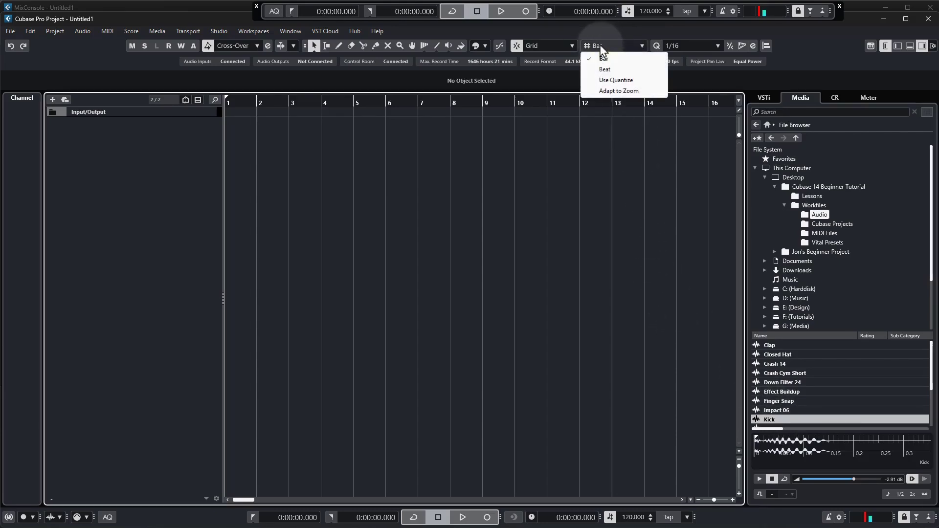
pyautogui.click(618, 91)
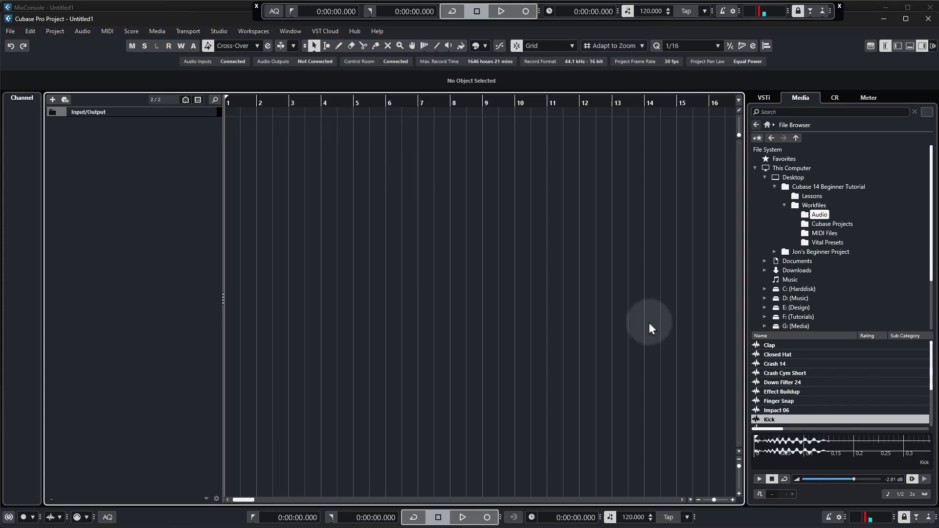
pyautogui.click(791, 421)
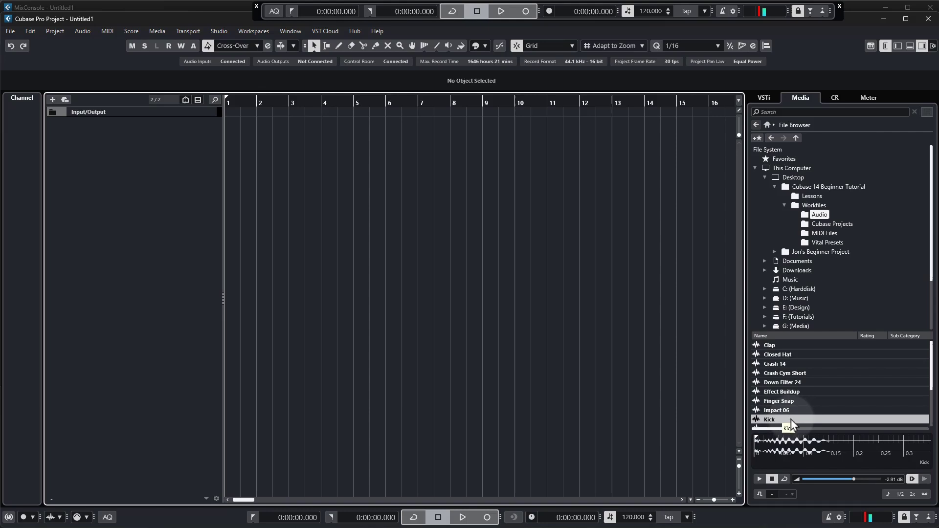
pyautogui.rightClick(792, 422)
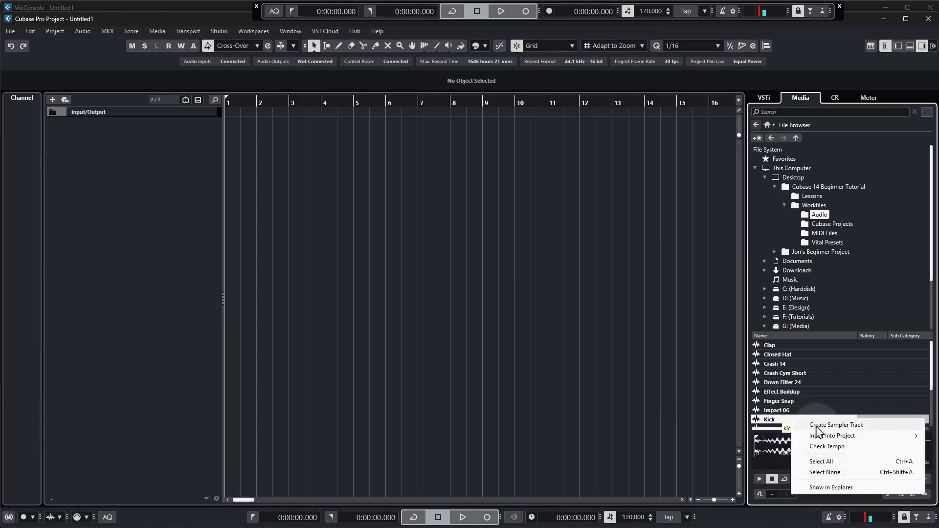
pyautogui.click(818, 426)
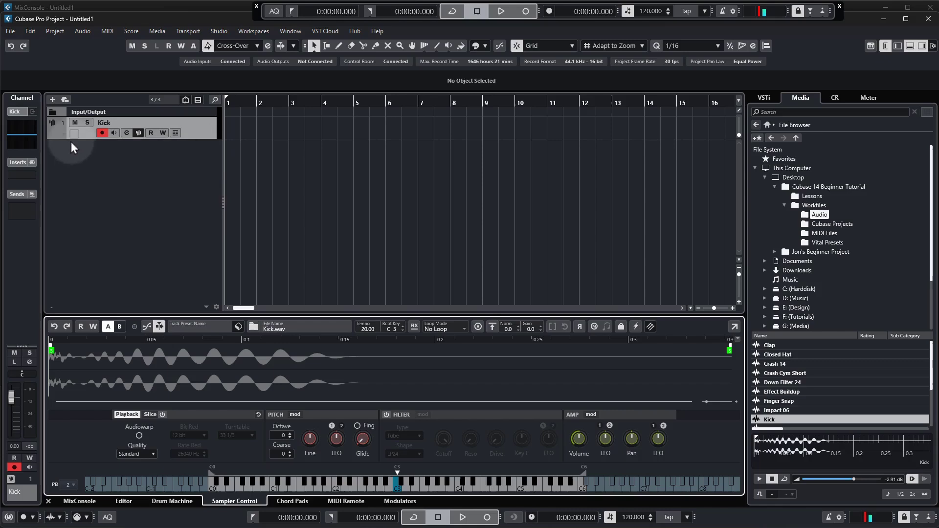
# Colour the Kick track yellow-orange.
pyautogui.click(206, 122)
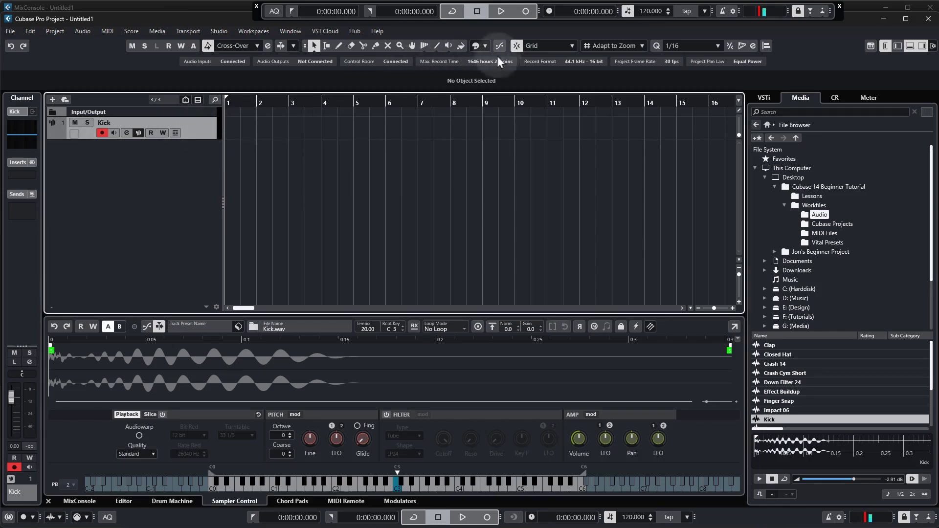
pyautogui.click(486, 46)
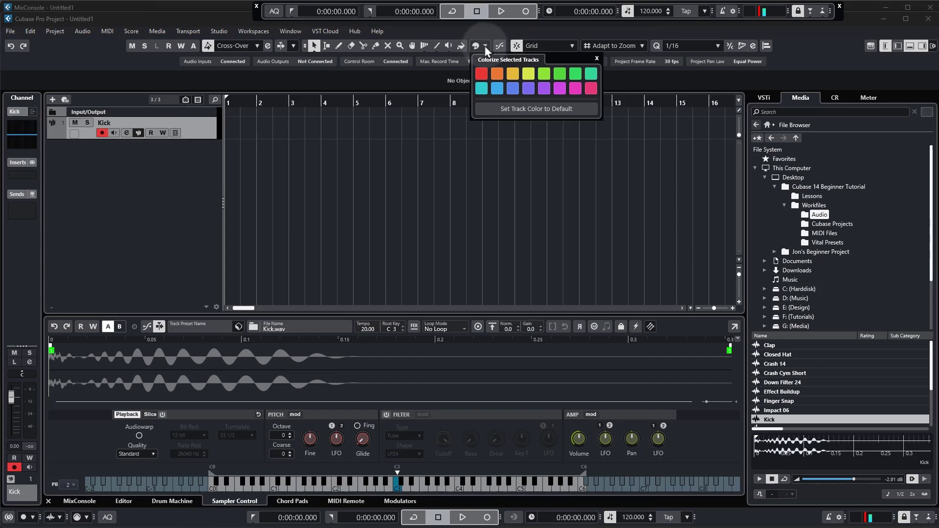
pyautogui.click(513, 74)
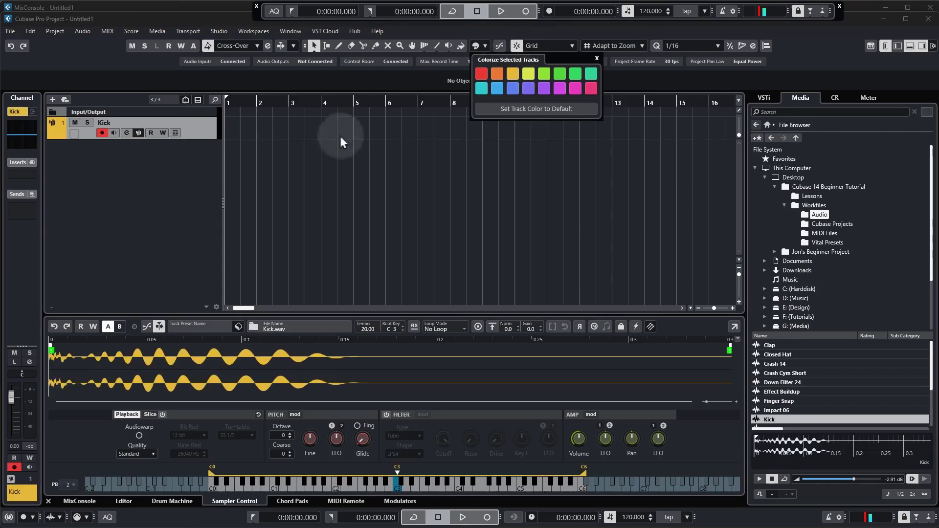
pyautogui.click(208, 134)
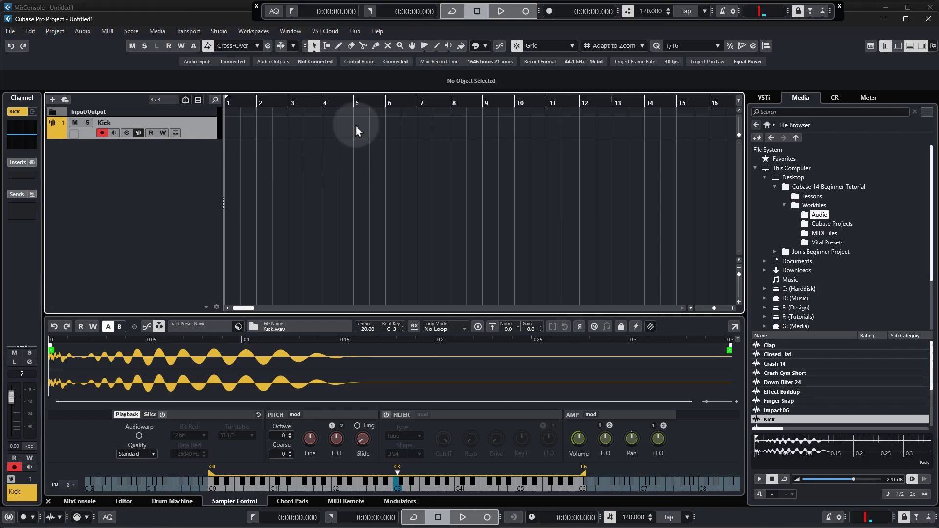
# Play the Kick at C3 and other pitches on the Sampler Control keyboard, then select the Draw tool.
pyautogui.click(397, 489)
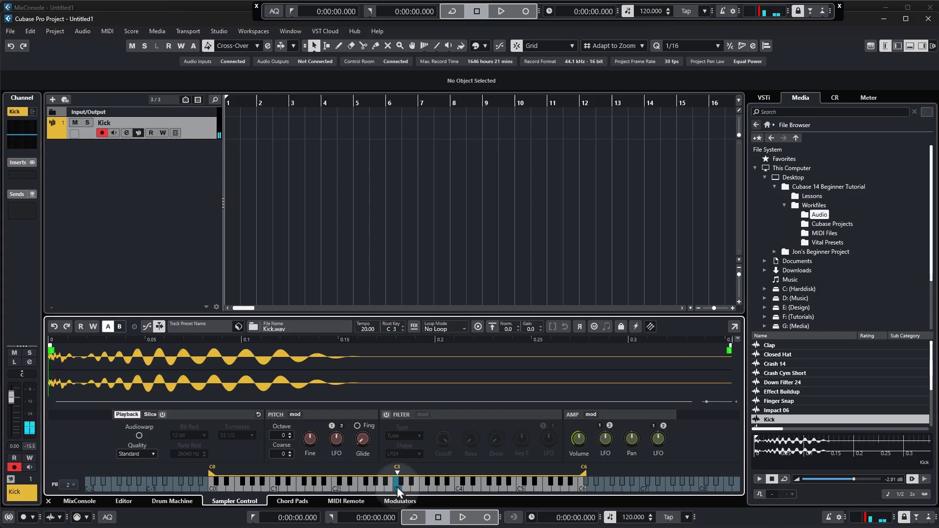
pyautogui.click(352, 488)
pyautogui.click(328, 488)
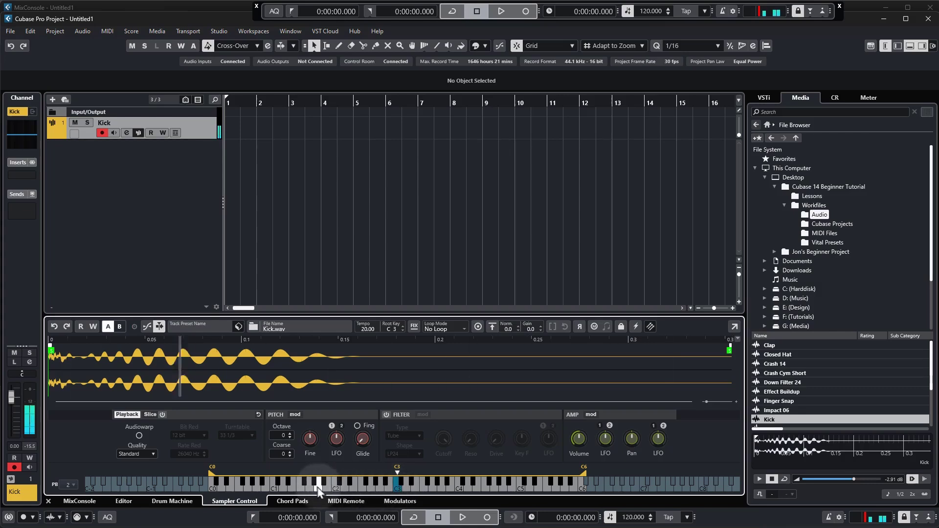
pyautogui.click(455, 489)
pyautogui.click(526, 489)
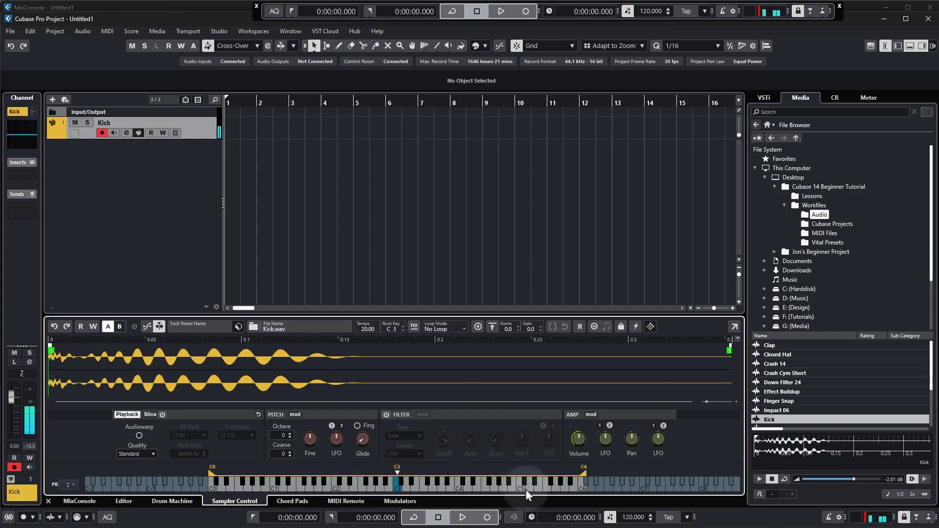
pyautogui.click(396, 488)
pyautogui.click(398, 488)
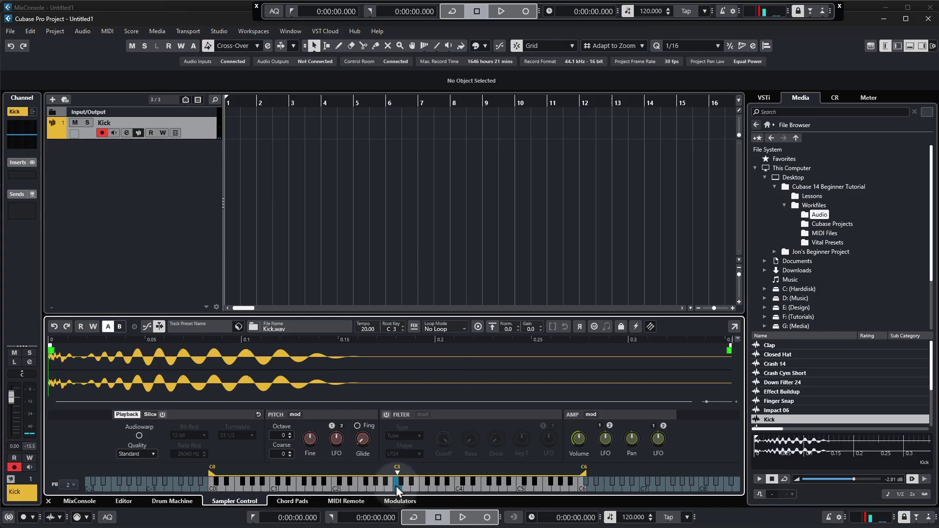
pyautogui.click(397, 489)
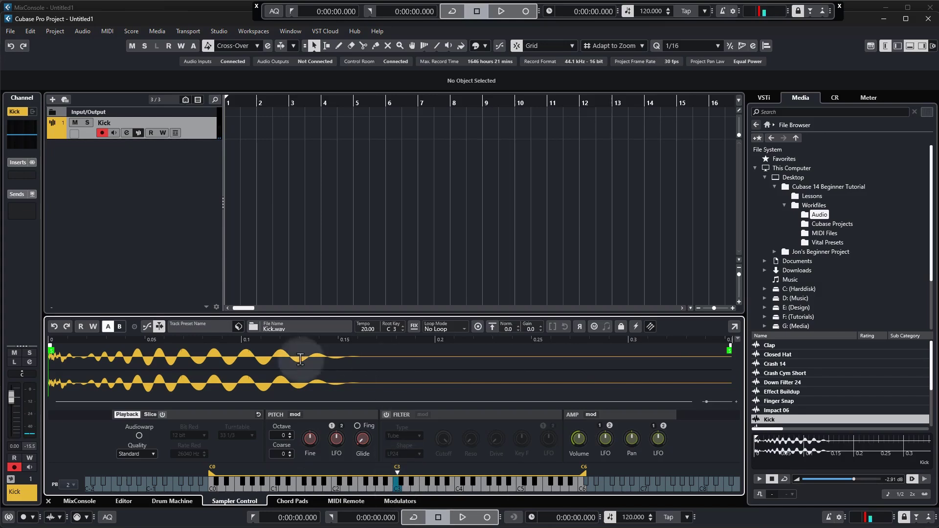
pyautogui.click(397, 489)
pyautogui.click(397, 490)
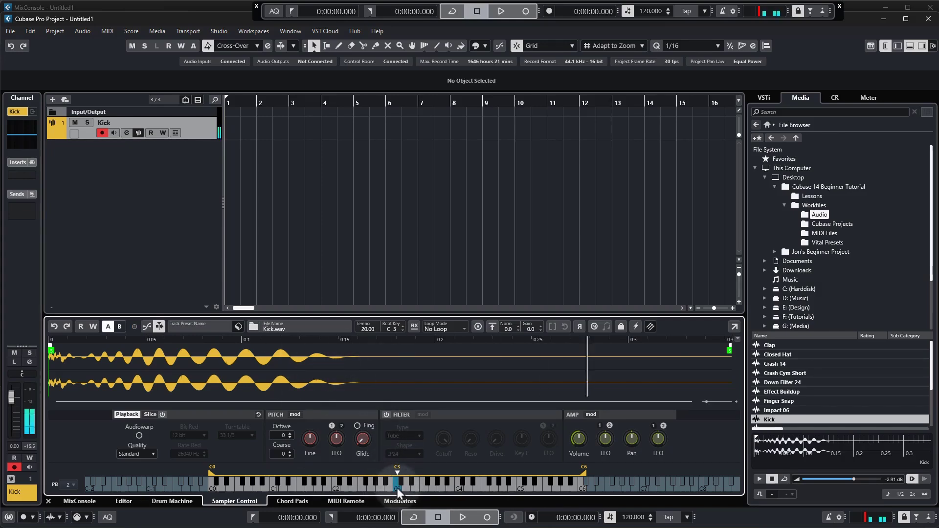
pyautogui.click(398, 490)
pyautogui.click(398, 489)
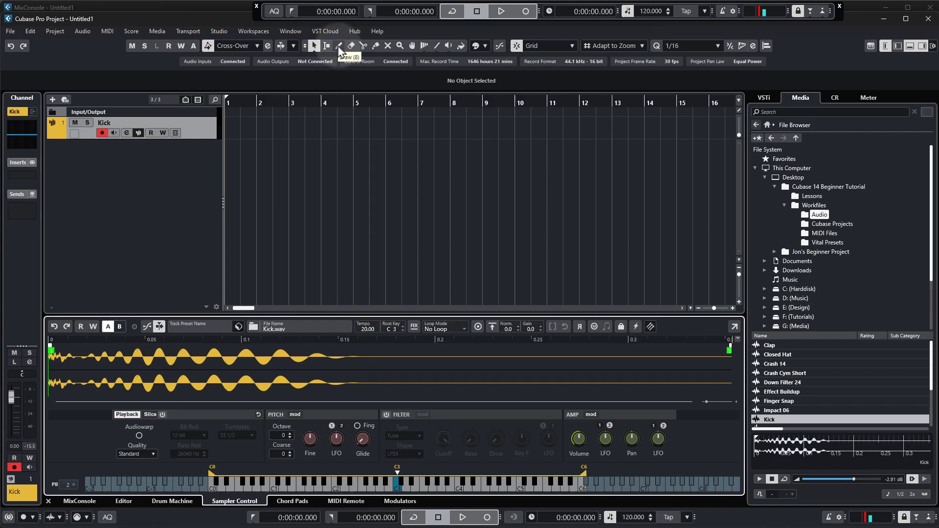
pyautogui.rightClick(353, 121)
pyautogui.click(380, 122)
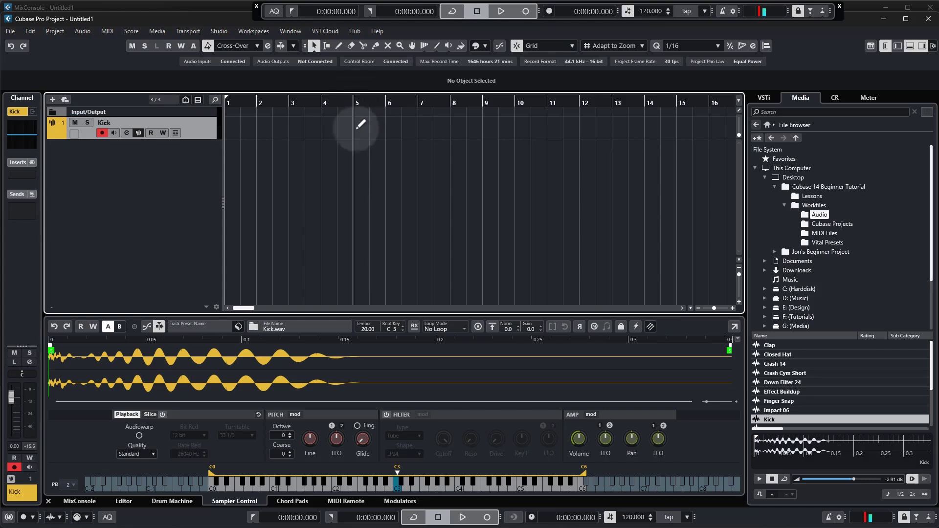
# Draw a one-bar Kick event from bar 5 to bar 6, then deselect it.
pyautogui.moveTo(361, 124); pyautogui.dragTo(390, 123)
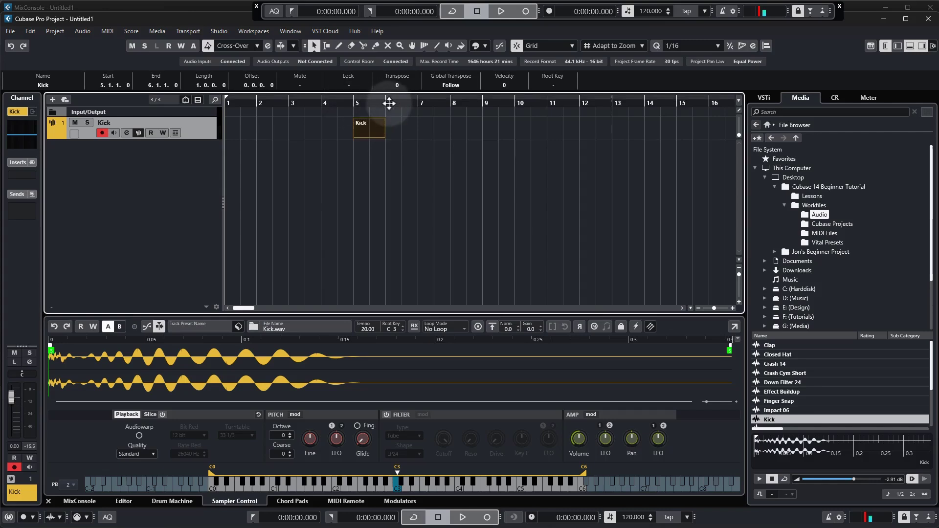
pyautogui.click(368, 130)
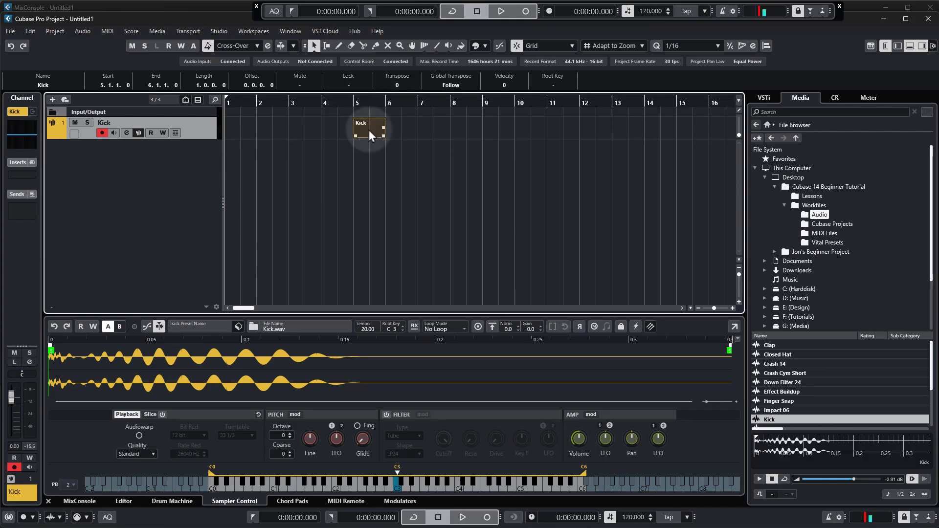
pyautogui.click(374, 149)
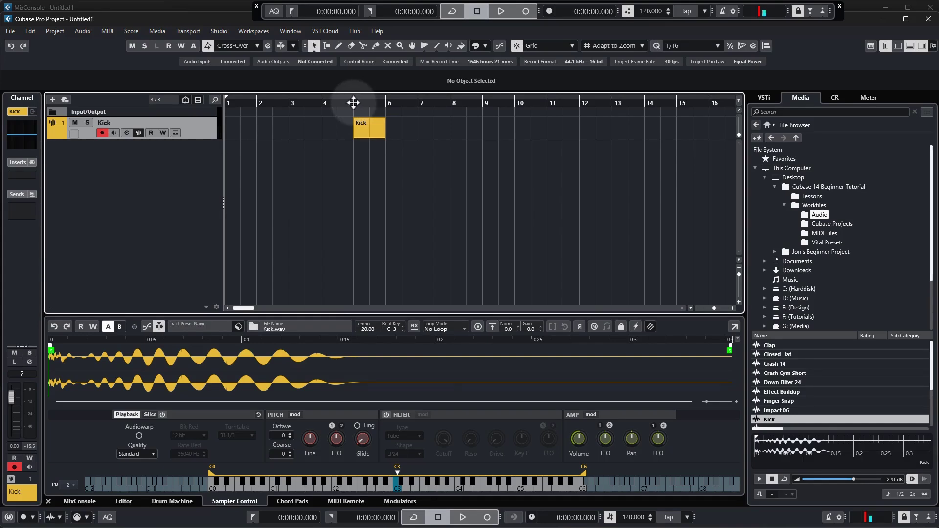
# Zoom in around bar 5 and confirm the Kick part spans exactly 5.1.1.0 to 6.1.1.0.
pyautogui.moveTo(353, 102); pyautogui.dragTo(358, 159)
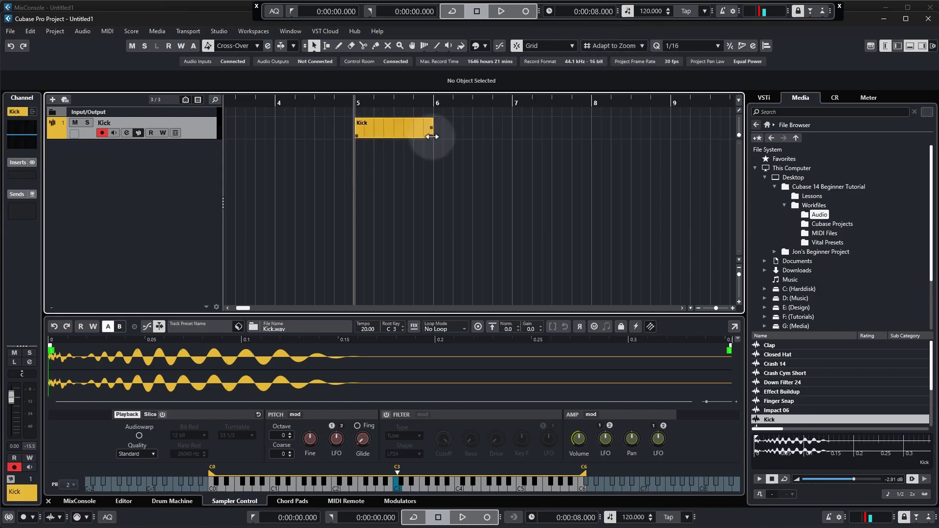
pyautogui.moveTo(432, 136)
pyautogui.mouseDown()
pyautogui.moveTo(478, 136)
pyautogui.moveTo(431, 135)
pyautogui.mouseUp()
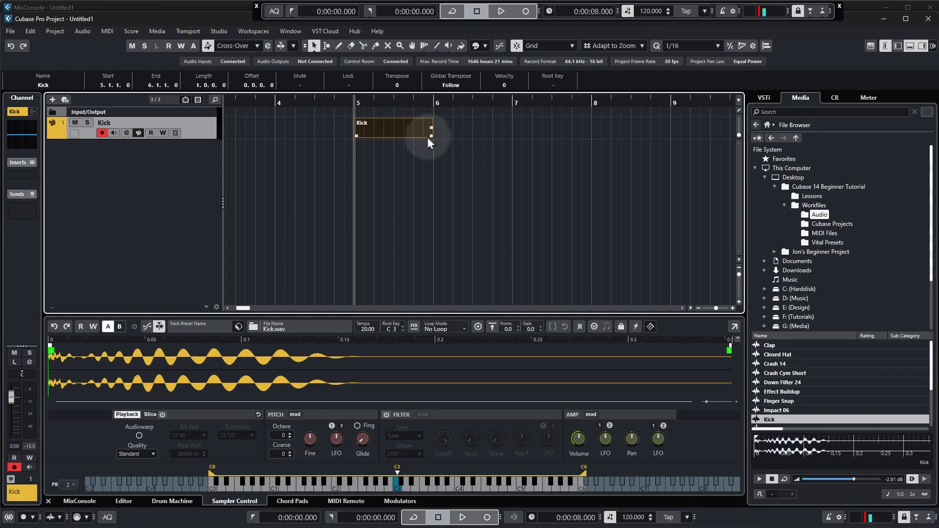
pyautogui.moveTo(428, 139)
pyautogui.mouseDown()
pyautogui.moveTo(444, 139)
pyautogui.moveTo(431, 137)
pyautogui.mouseUp()
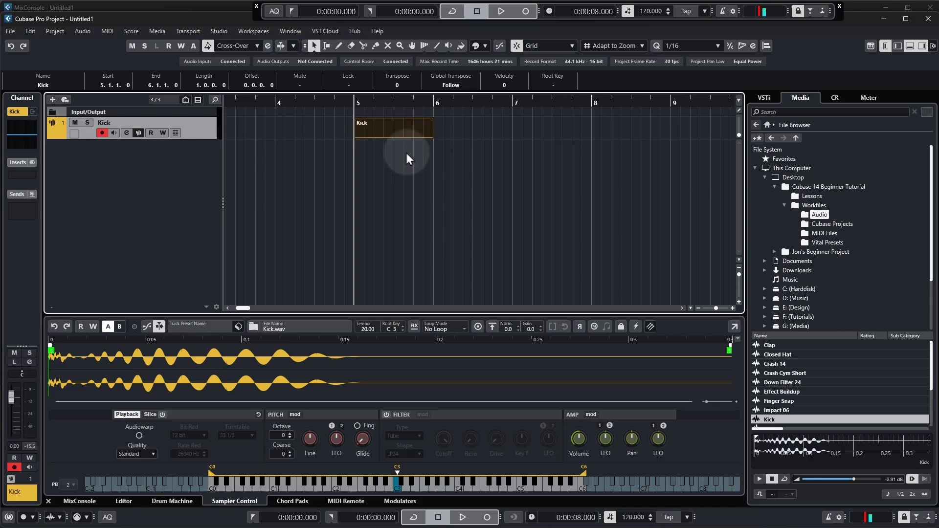
# Open the Kick part in a taller Key Editor and audition the kick sample on C3.
pyautogui.doubleClick(391, 125)
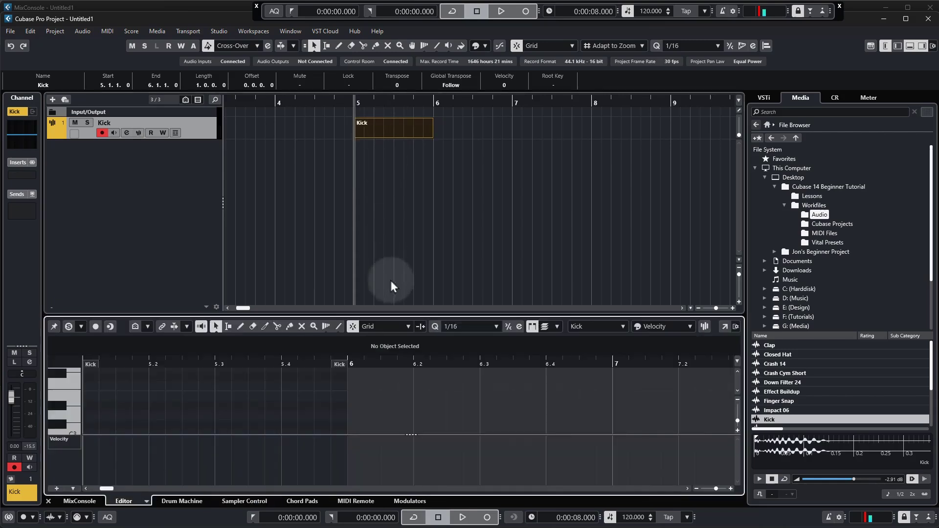
pyautogui.moveTo(395, 312); pyautogui.dragTo(399, 282)
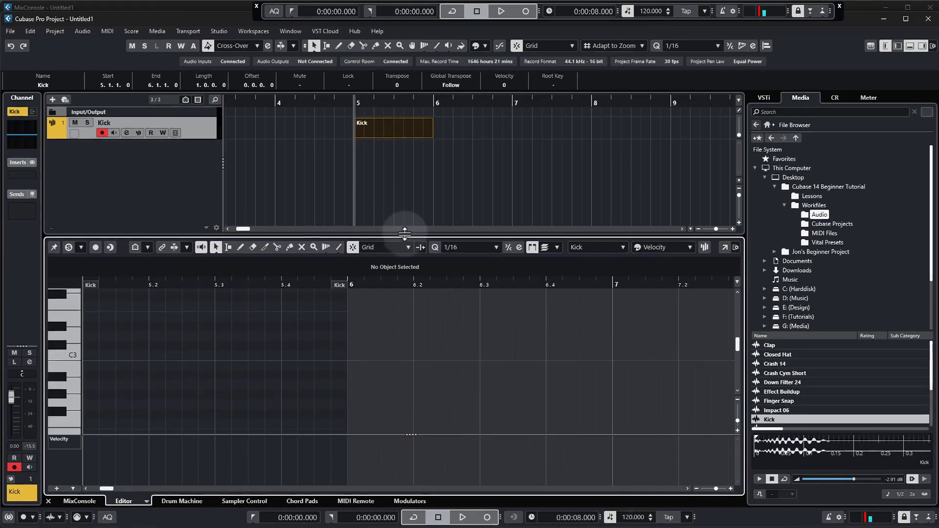
pyautogui.moveTo(405, 234); pyautogui.dragTo(405, 229)
pyautogui.click(73, 311)
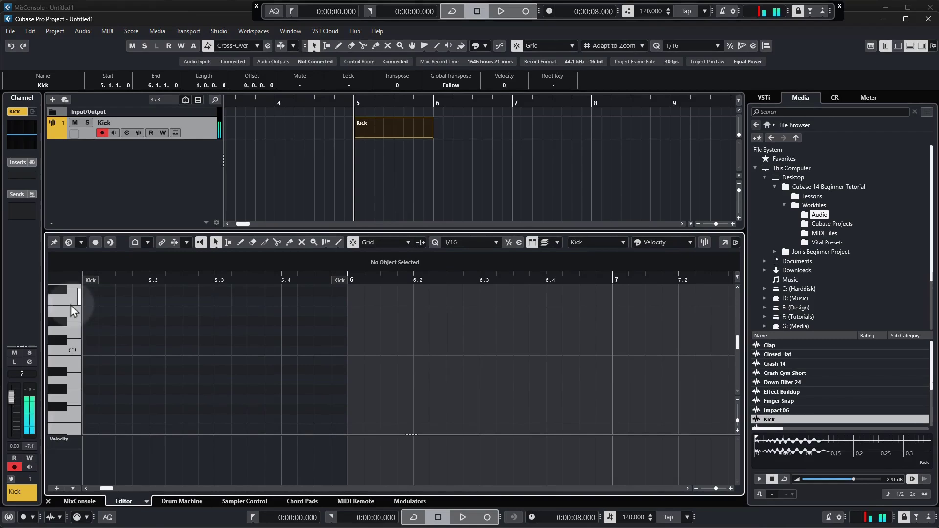
pyautogui.click(75, 353)
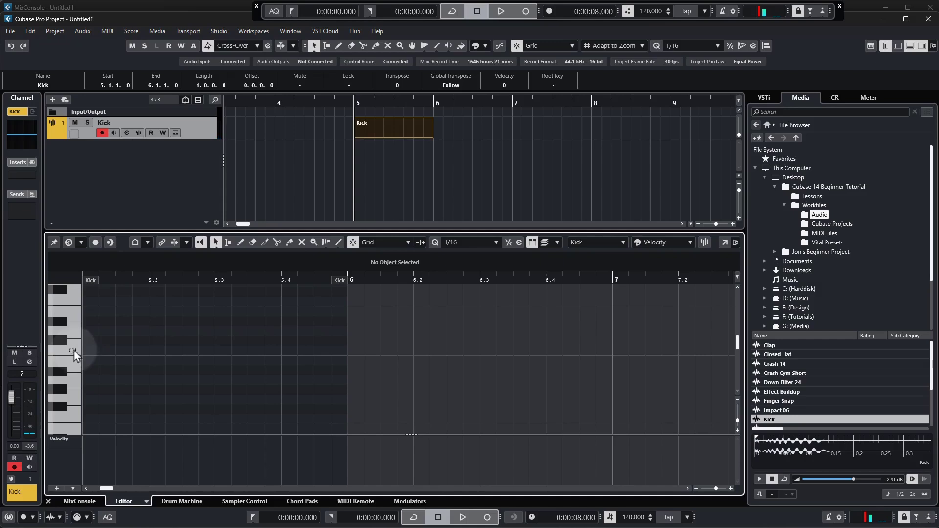
pyautogui.click(71, 354)
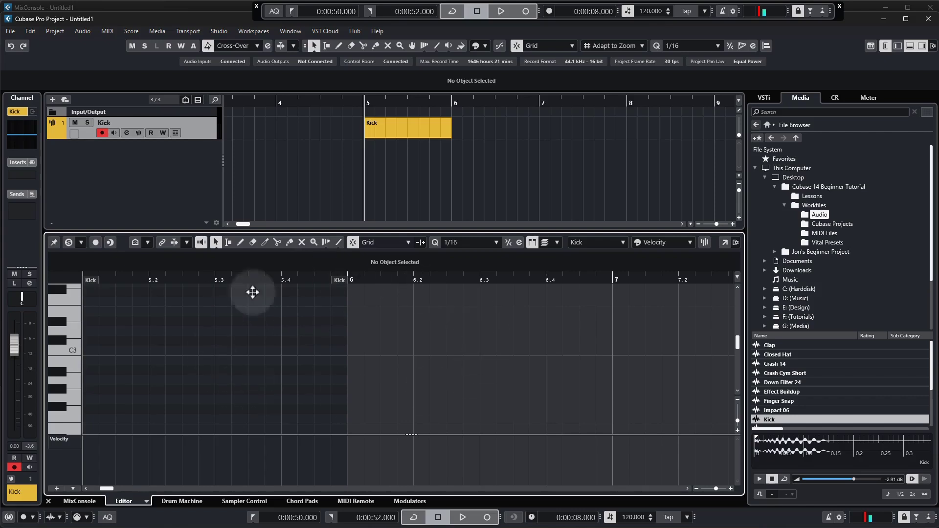
# Confirm Snap is set to Grid and Quantize to 1/16.
pyautogui.click(389, 244)
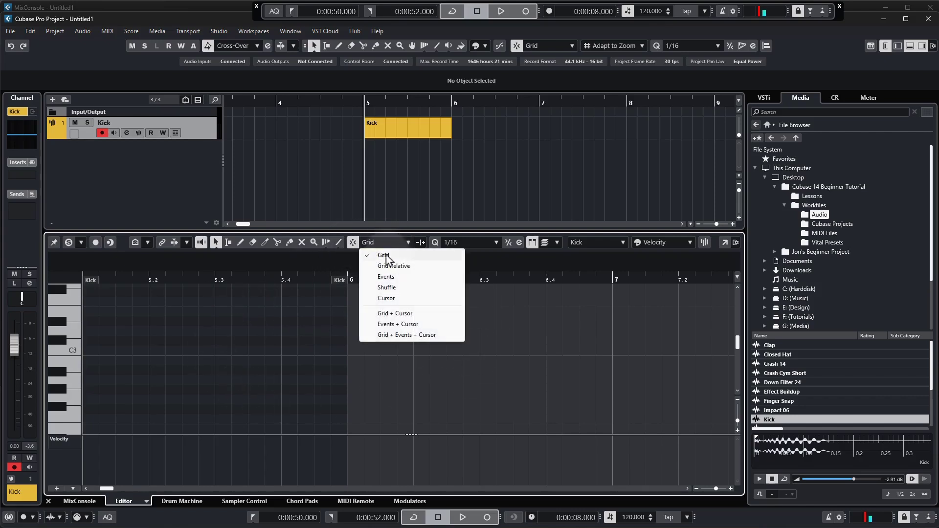
pyautogui.click(384, 255)
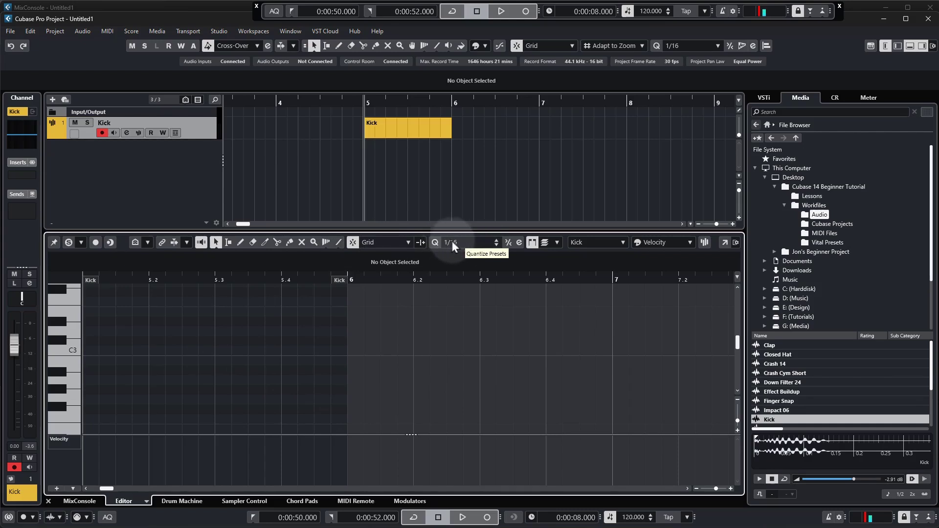
pyautogui.click(466, 243)
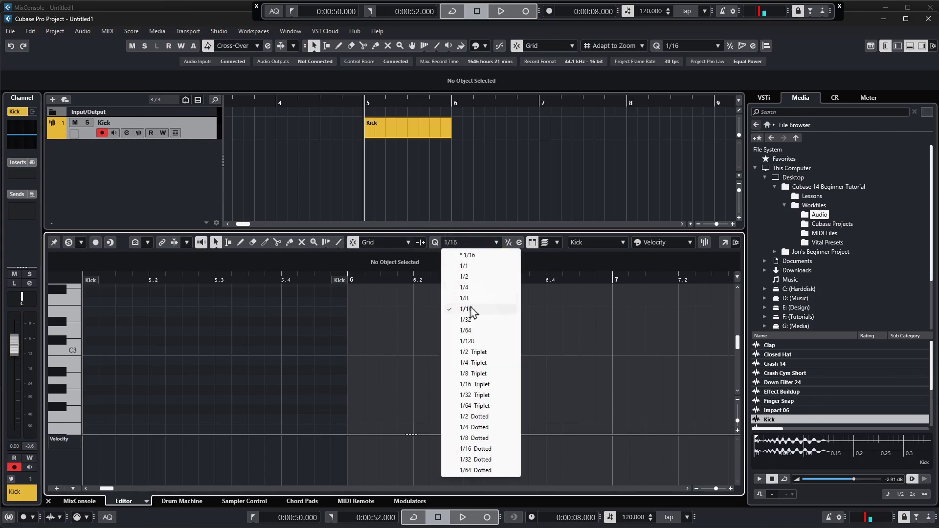
pyautogui.click(116, 363)
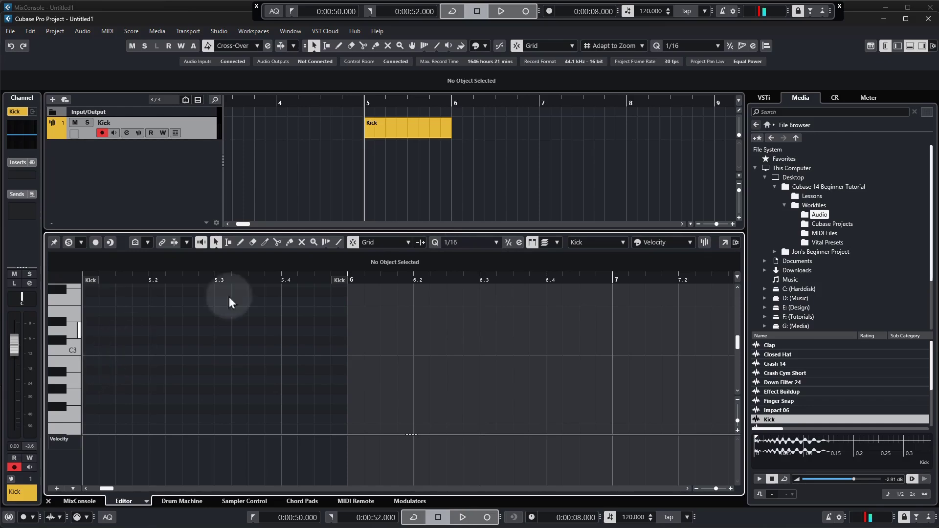
# Draw two-sixteenth C3 kick notes at 5.1.1, 5.2.1, 5.3.1 and 5.4.1.
pyautogui.click(367, 131)
pyautogui.click(210, 157)
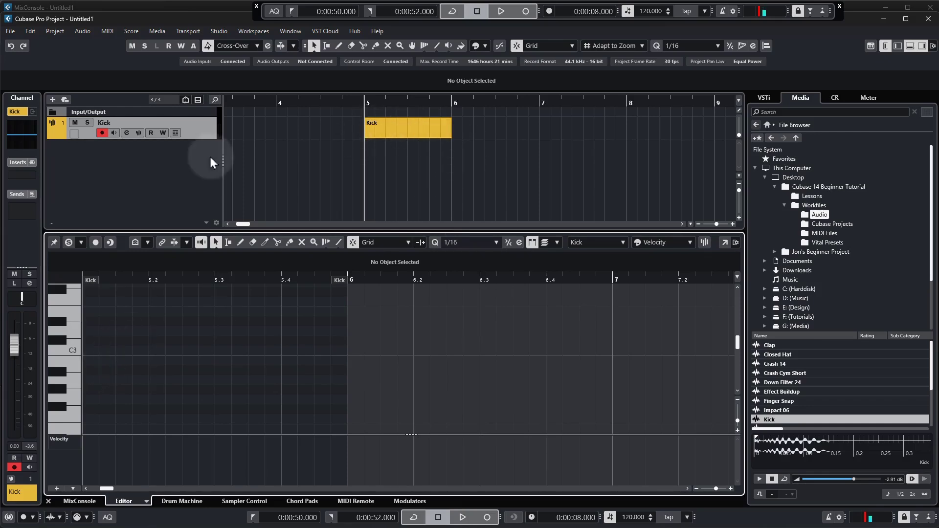
pyautogui.click(93, 345)
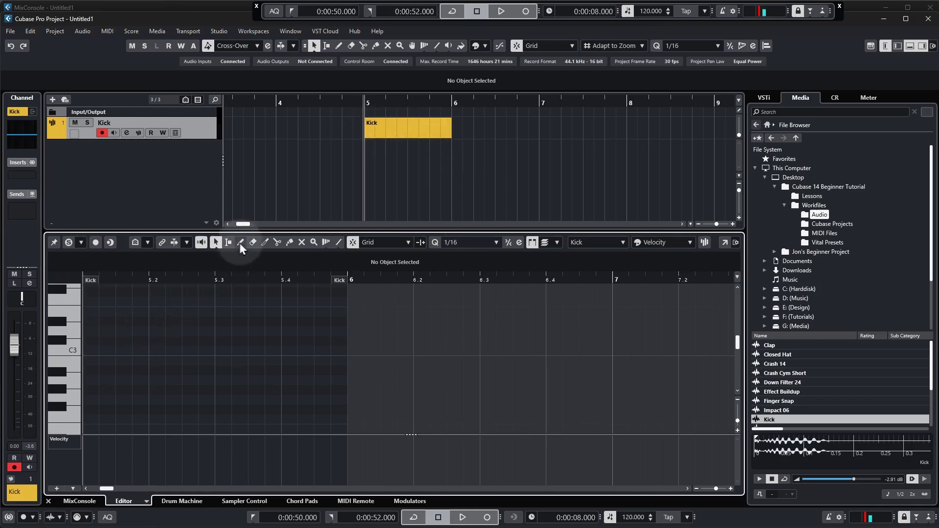
pyautogui.keyDown('alt'); pyautogui.click(93, 351); pyautogui.keyUp('alt')
pyautogui.moveTo(93, 351); pyautogui.dragTo(274, 349)
pyautogui.moveTo(285, 351); pyautogui.dragTo(309, 353)
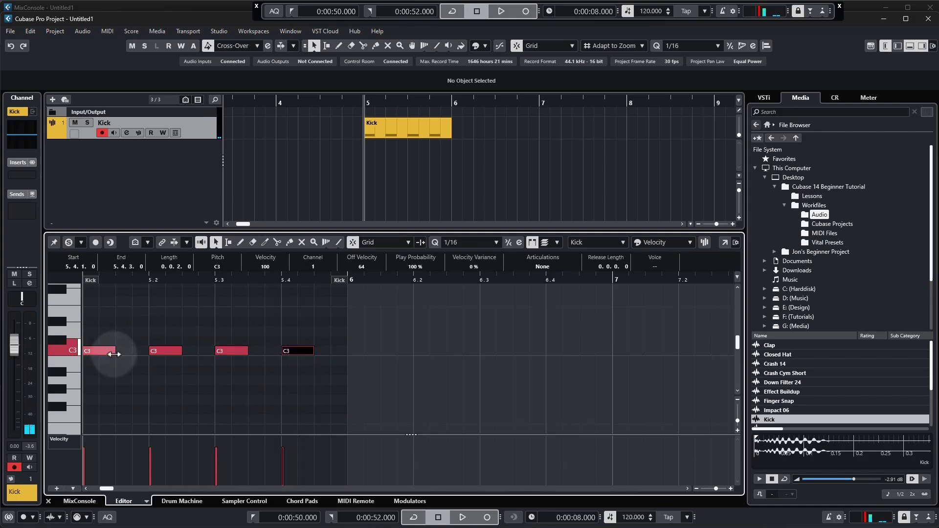
pyautogui.click(113, 352)
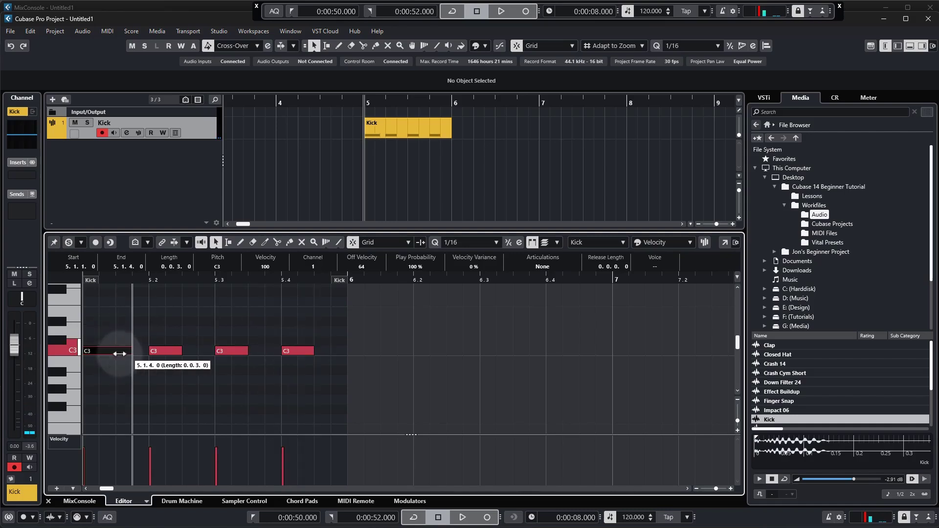
pyautogui.moveTo(149, 354)
pyautogui.mouseDown()
pyautogui.moveTo(130, 352)
pyautogui.moveTo(149, 353)
pyautogui.mouseUp()
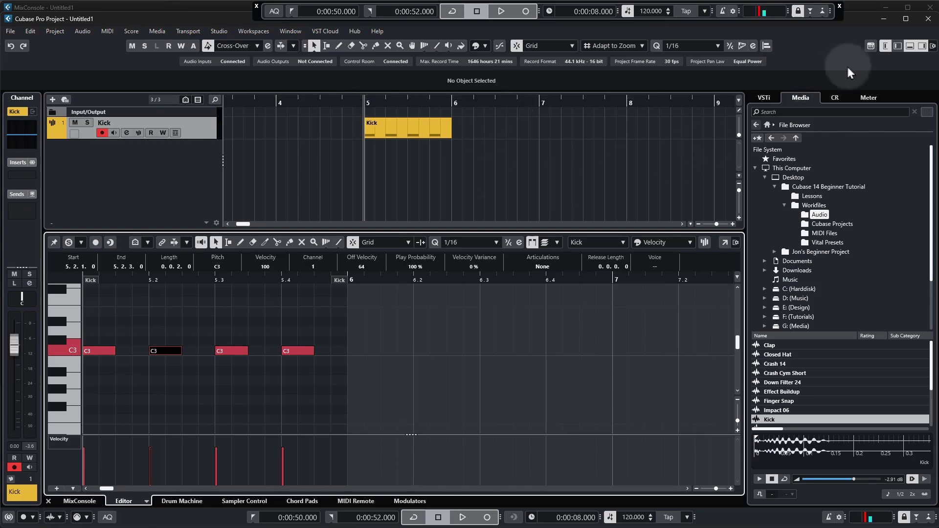
# Pull the Kick channel fader in the left zone down to -7.16 dB.
pyautogui.click(886, 46)
pyautogui.click(885, 45)
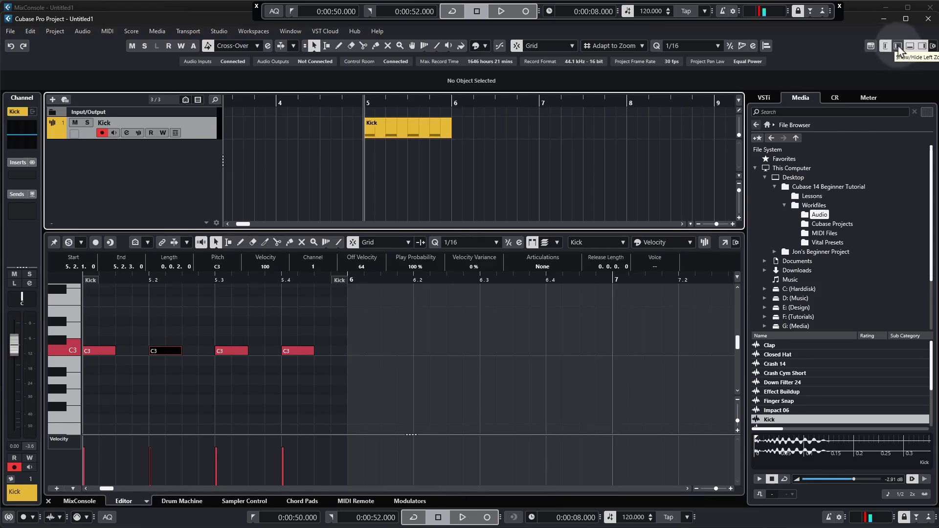
pyautogui.click(898, 47)
pyautogui.click(898, 46)
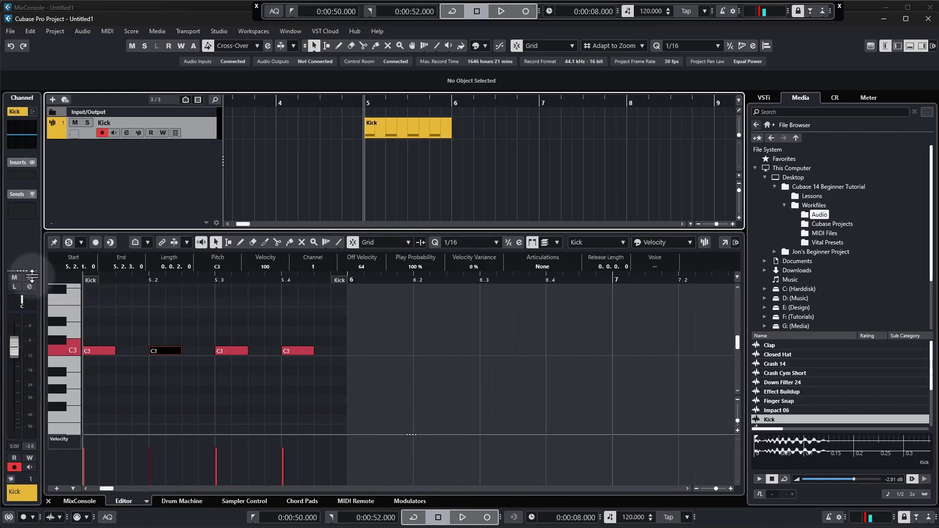
pyautogui.moveTo(32, 267); pyautogui.dragTo(40, 265)
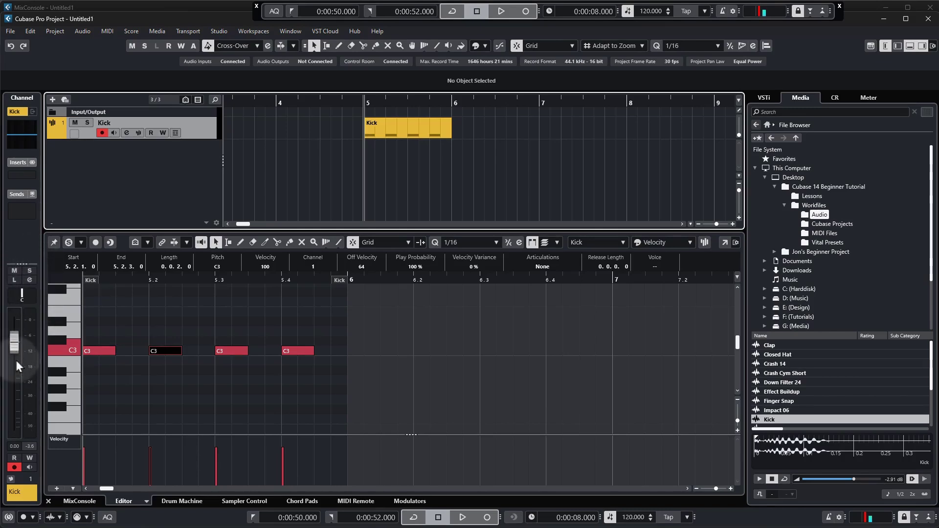
pyautogui.moveTo(16, 360); pyautogui.dragTo(16, 372)
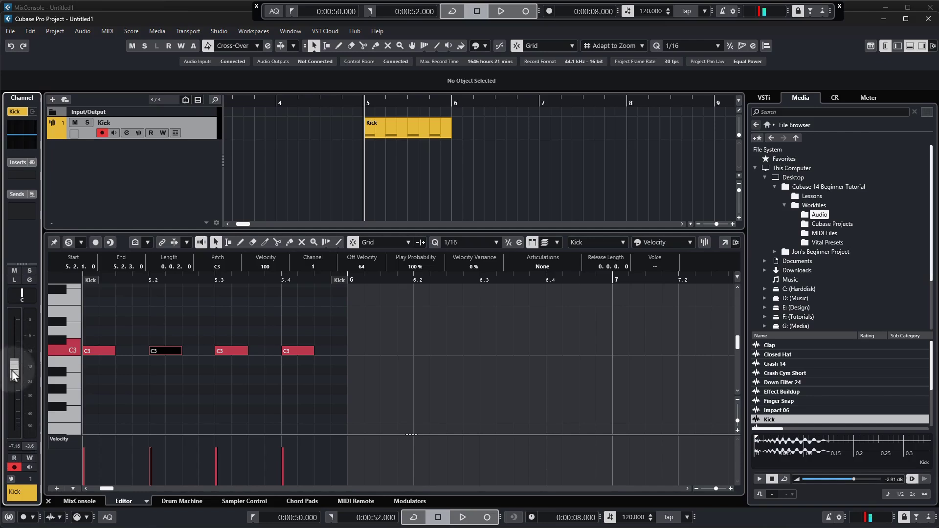
pyautogui.click(342, 101)
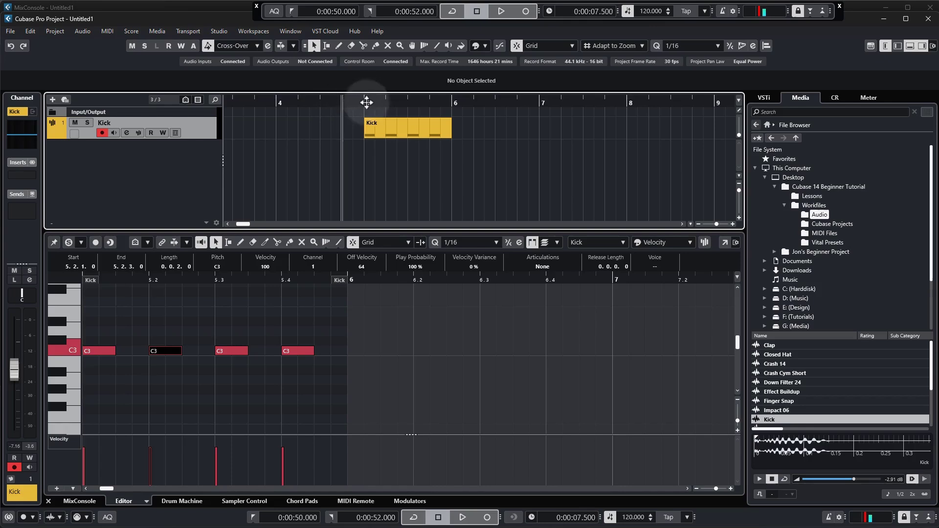
pyautogui.click(320, 102)
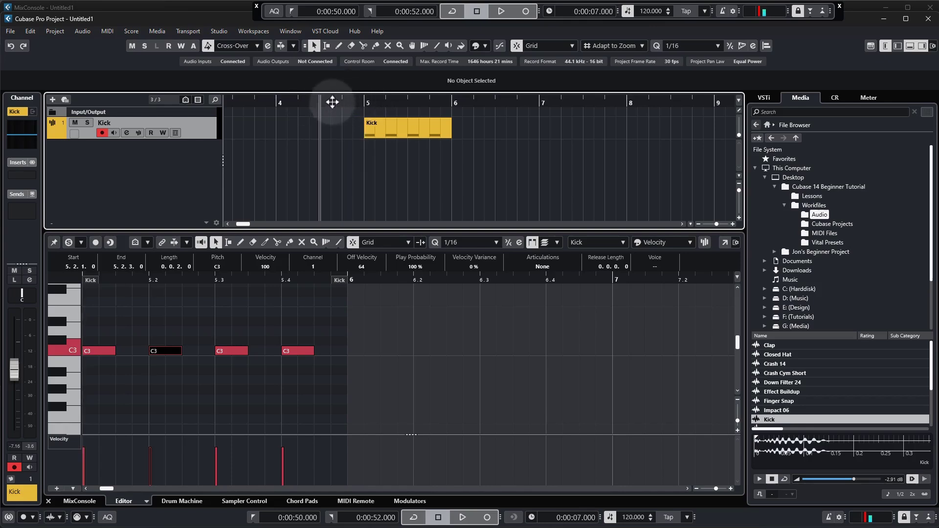
pyautogui.click(364, 103)
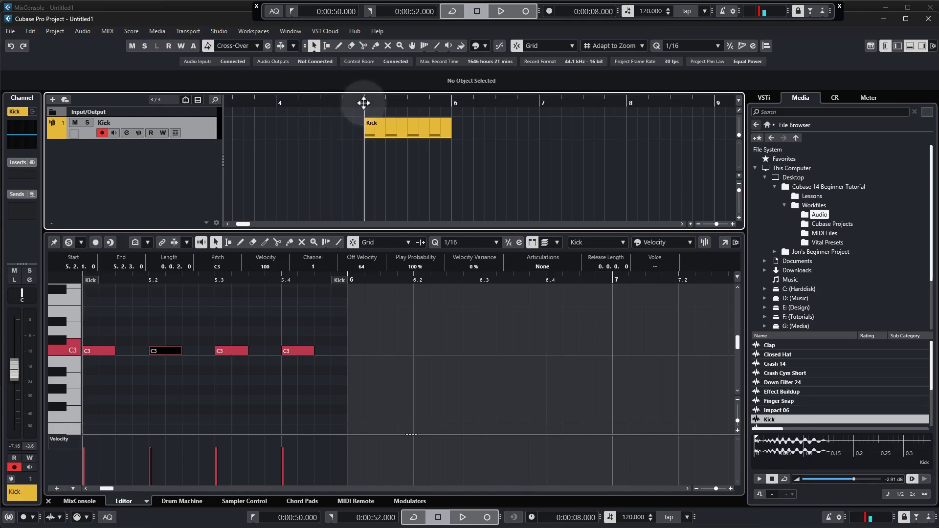
pyautogui.click(344, 102)
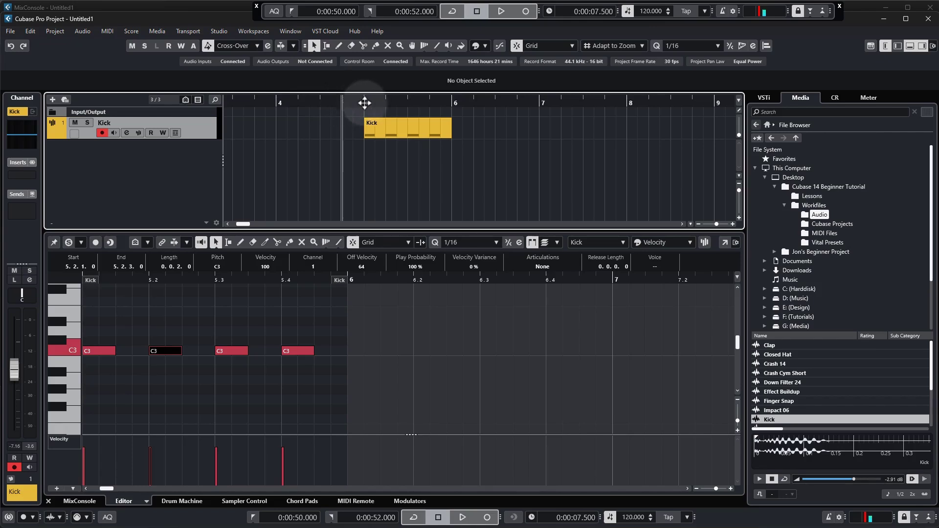
pyautogui.click(365, 102)
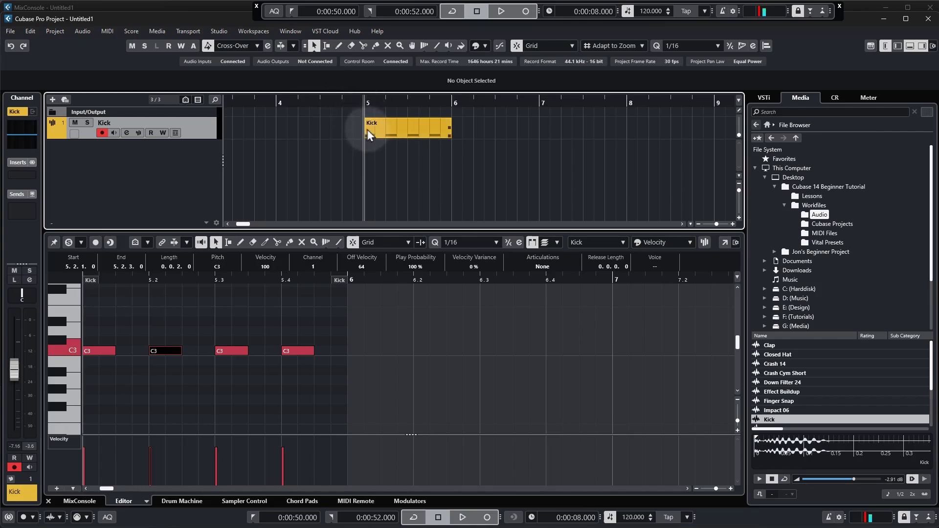
pyautogui.click(463, 521)
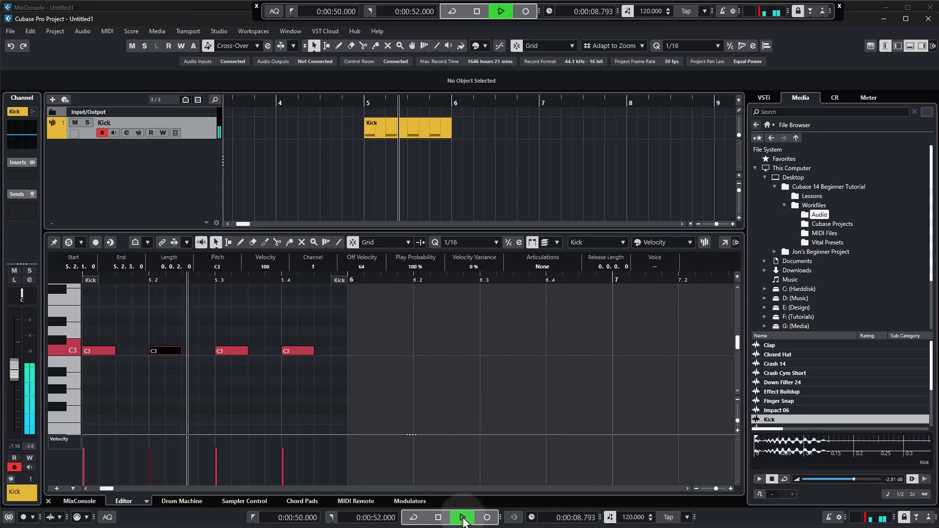
pyautogui.click(438, 517)
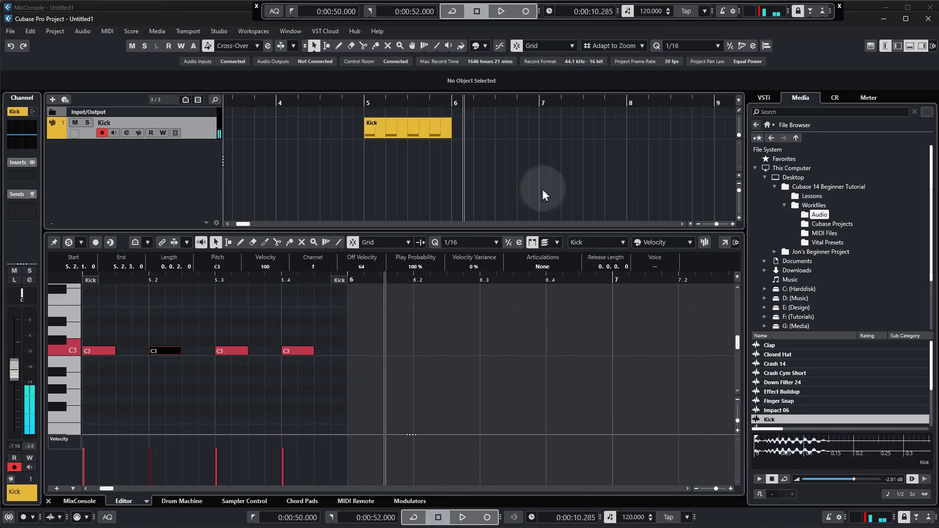
pyautogui.press('space')
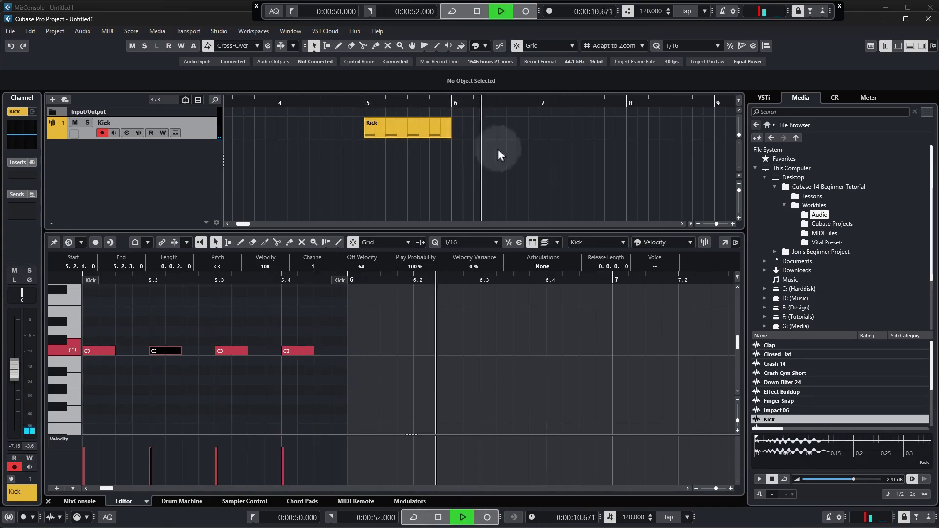
pyautogui.press('space')
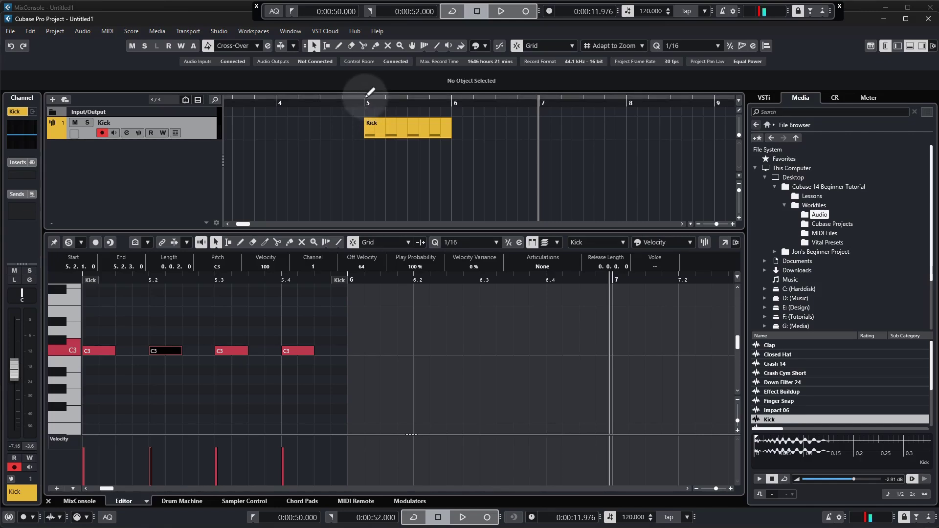
# Set the locators from bar 5 to bar 6, enable Cycle, and place the playhead at bar 5.
pyautogui.moveTo(370, 93); pyautogui.dragTo(450, 97)
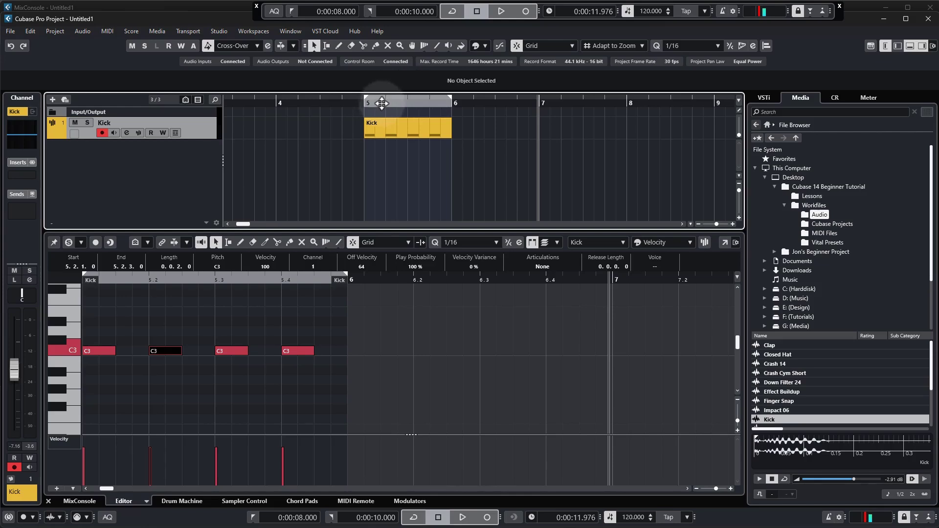
pyautogui.click(413, 517)
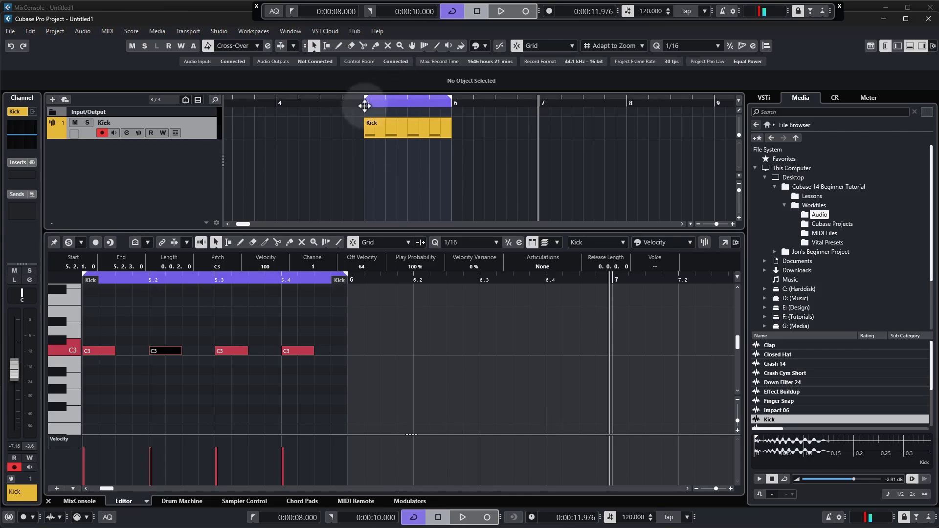
pyautogui.click(367, 101)
# Play the looping Kick beat, stop it, and return the playhead to bar 5.
pyautogui.press('space')
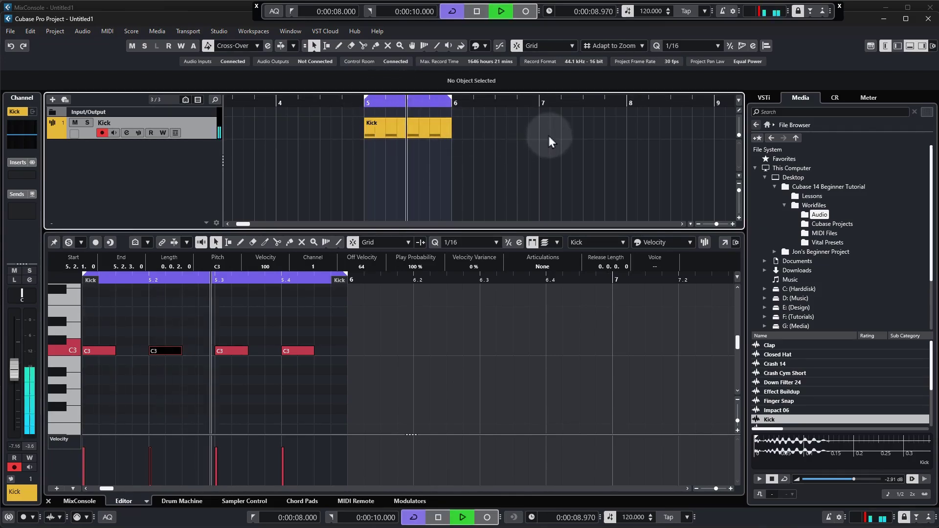
pyautogui.press('space')
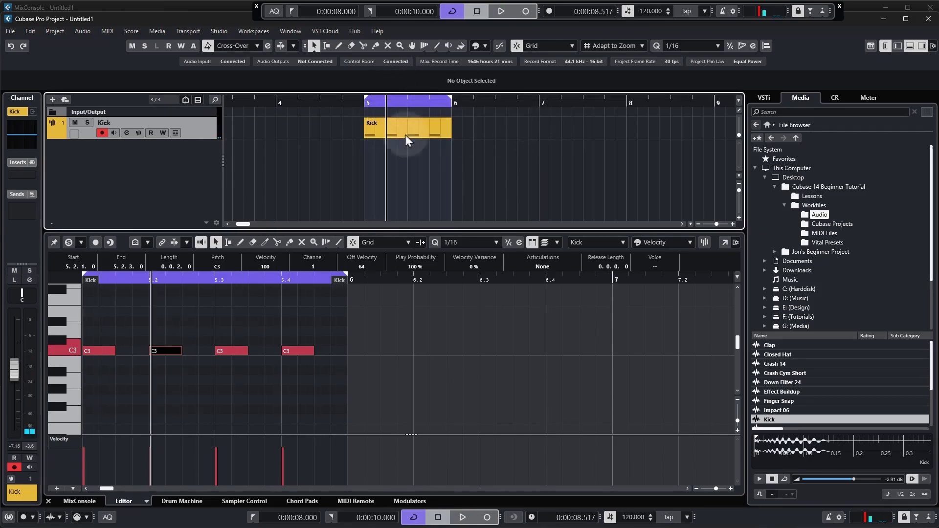
pyautogui.click(458, 116)
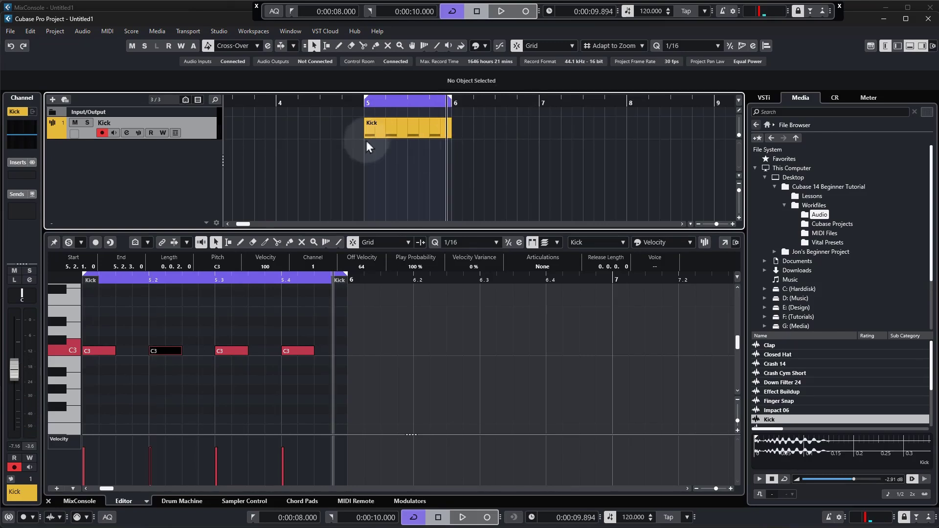
pyautogui.click(364, 104)
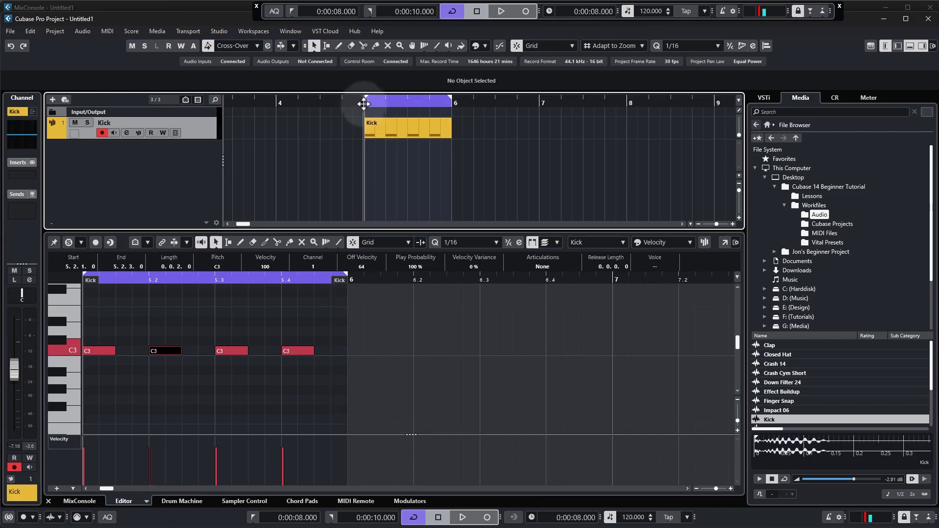
pyautogui.hotkey('ctrl', 'alt', 'r')
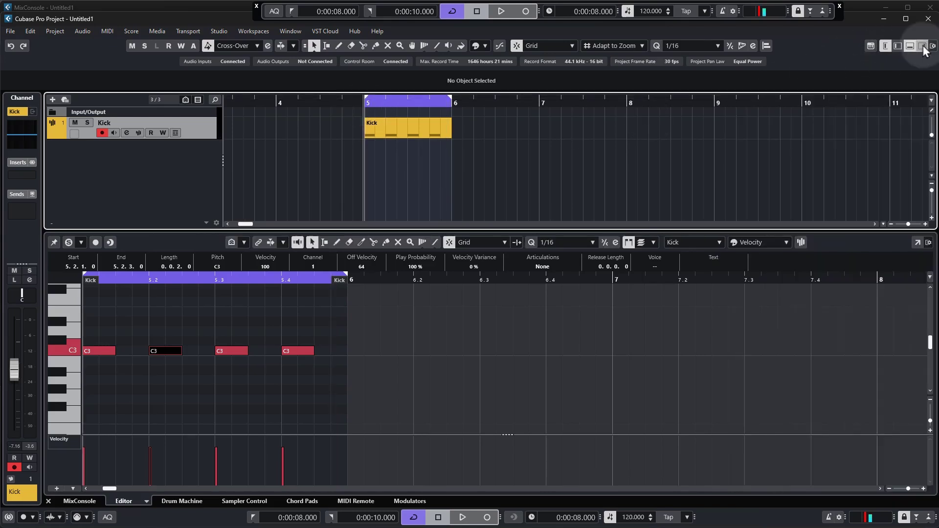
# Create a new sampler track from the Clap sample in the MediaBay.
pyautogui.hotkey('ctrl', 'alt', 'r')
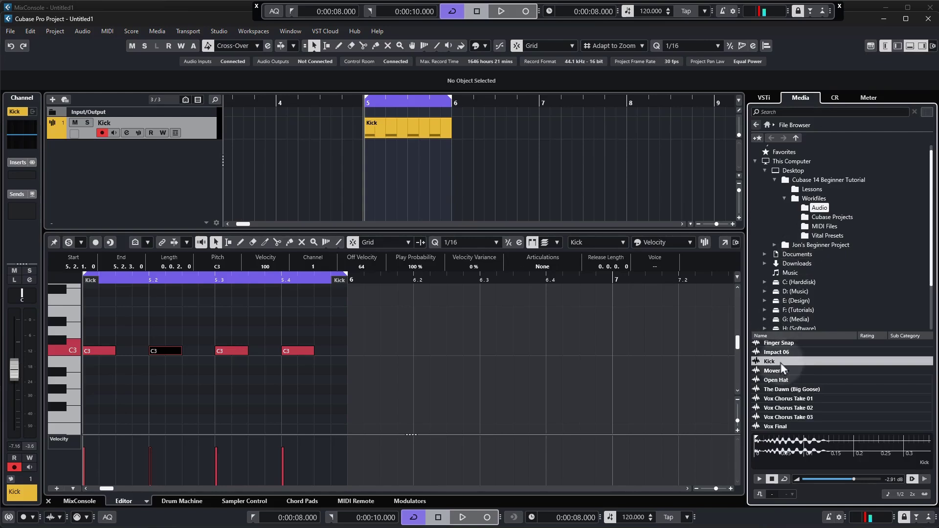
pyautogui.scroll(2, 783, 367)
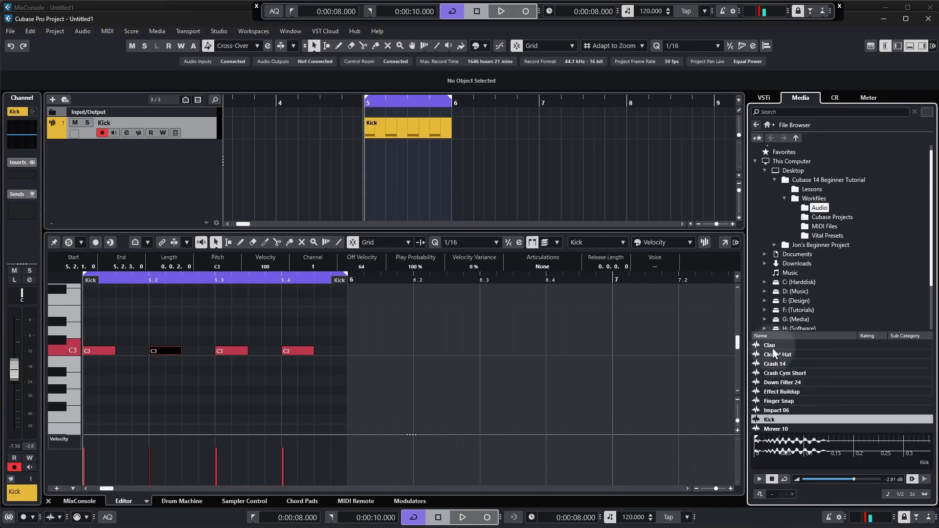
pyautogui.click(772, 347)
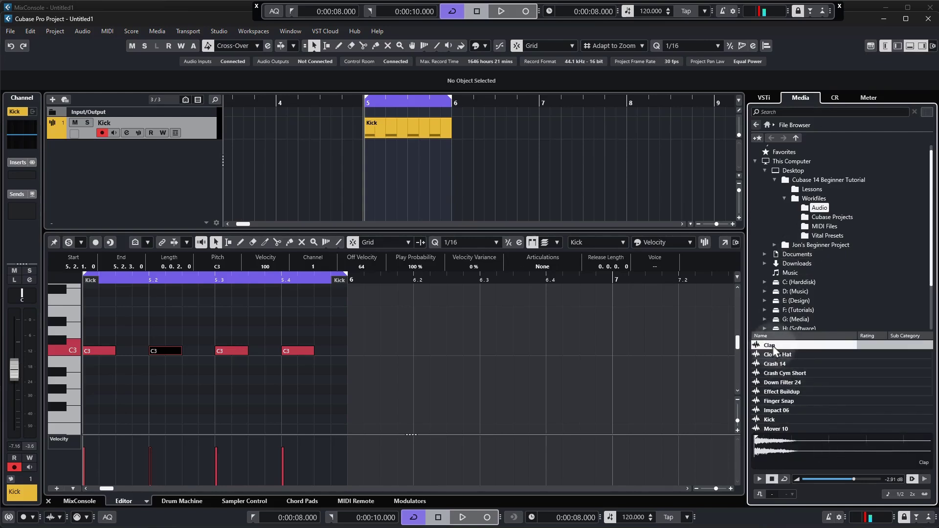
pyautogui.rightClick(773, 347)
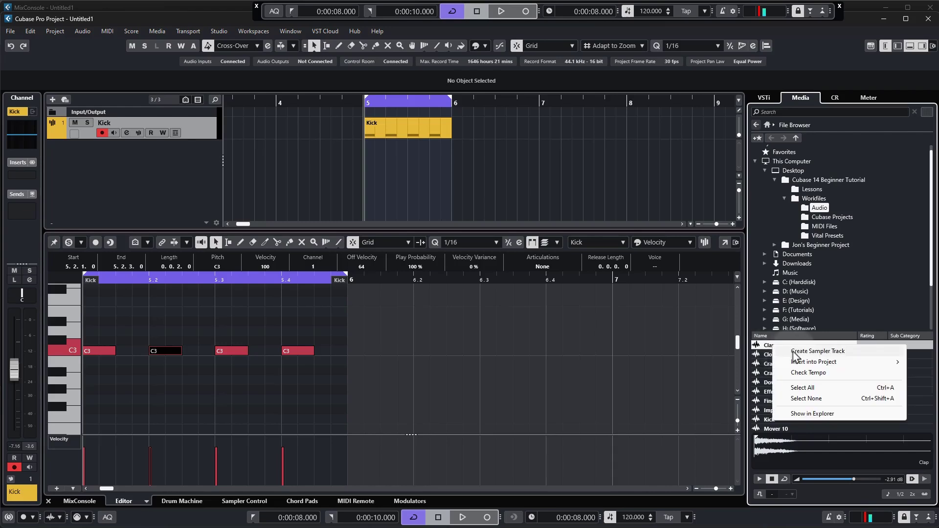
pyautogui.click(817, 352)
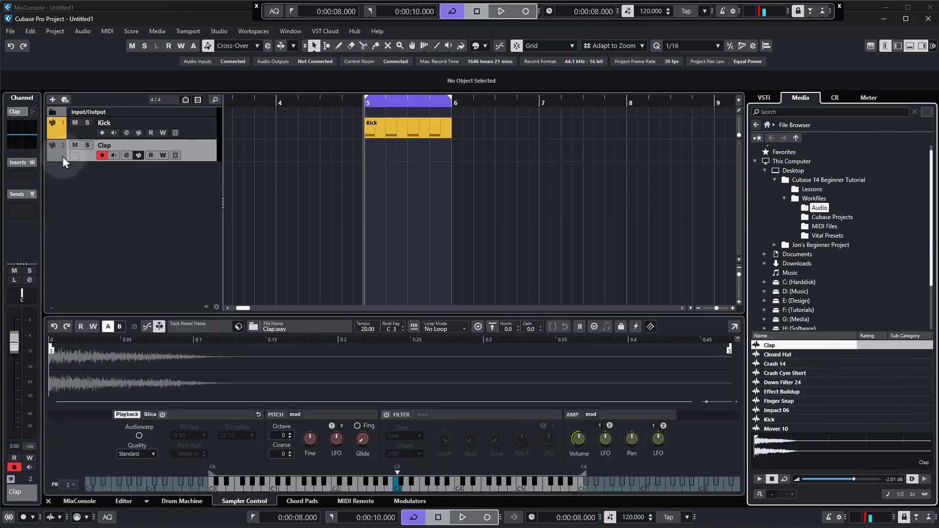
pyautogui.press('alt')
pyautogui.press('Up')
# Colour the Clap track yellow (Color 4) and switch to the Draw tool.
pyautogui.click(179, 146)
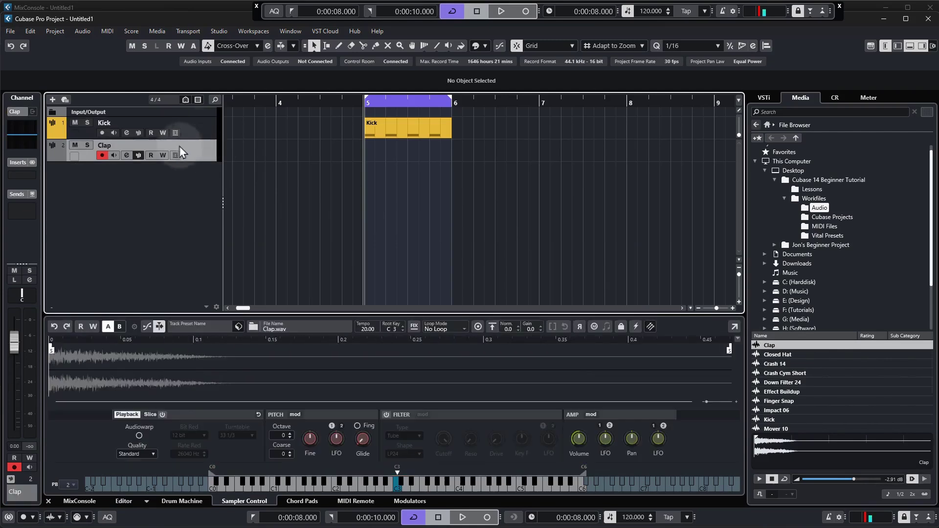
pyautogui.click(485, 45)
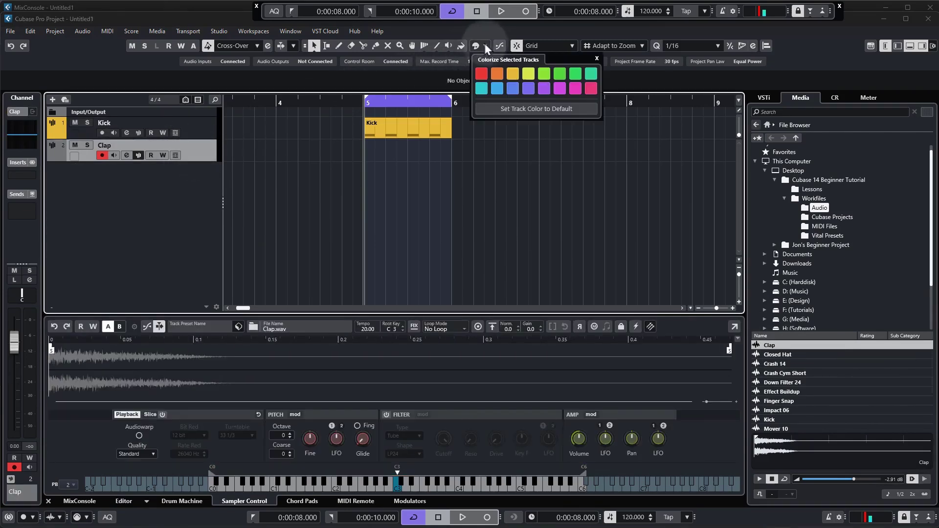
pyautogui.click(528, 75)
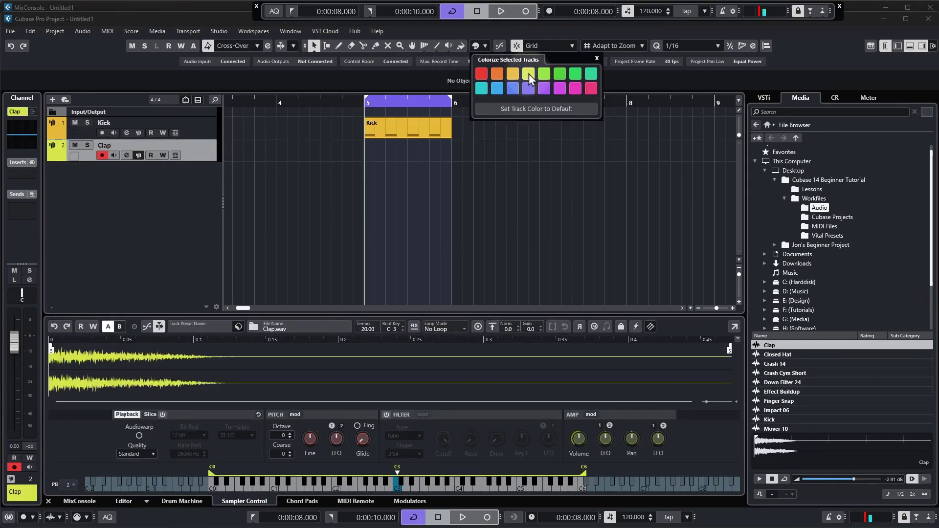
pyautogui.click(377, 157)
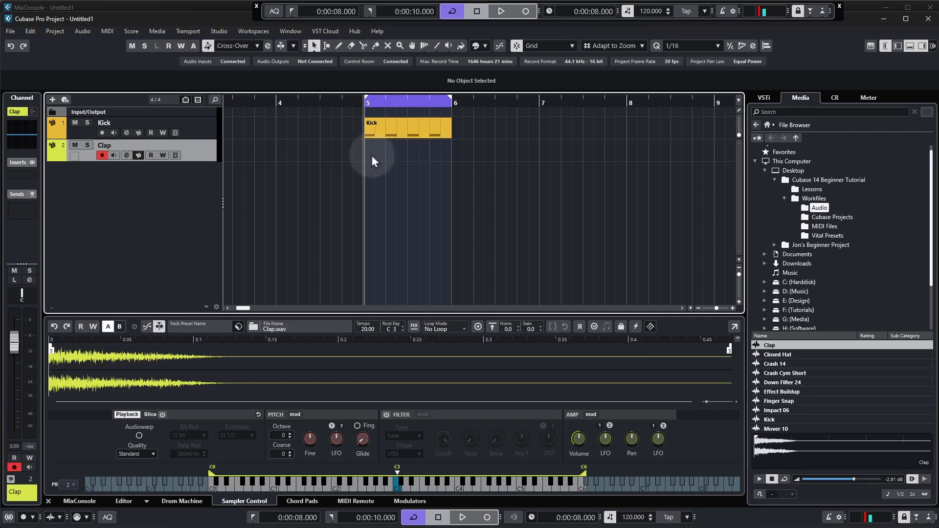
pyautogui.rightClick(371, 157)
pyautogui.click(391, 152)
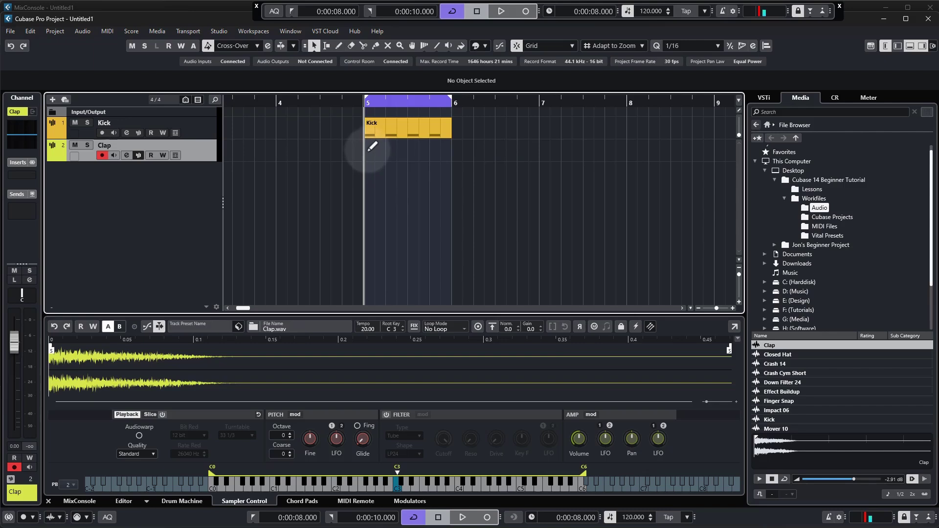
# Draw a one-bar Clap part at bar 5 and open it in the Key Editor.
pyautogui.moveTo(369, 150); pyautogui.dragTo(451, 152)
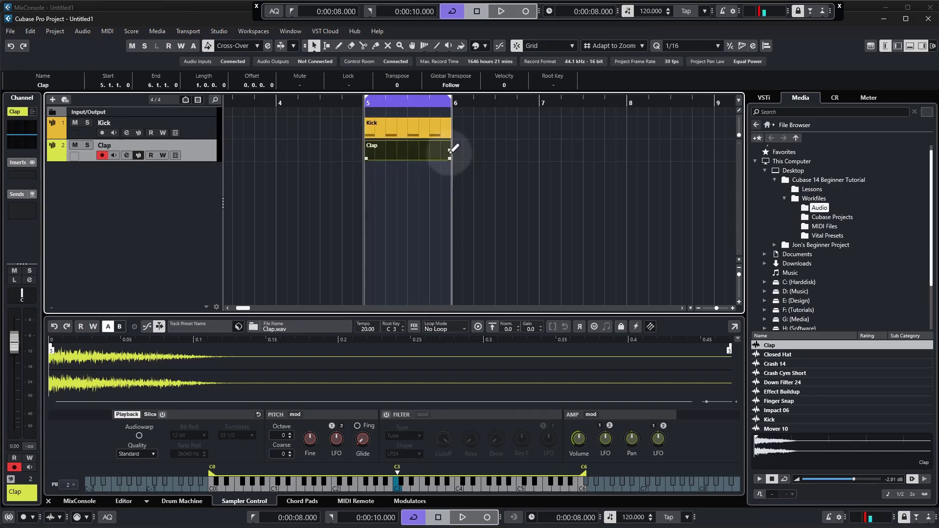
pyautogui.doubleClick(406, 151)
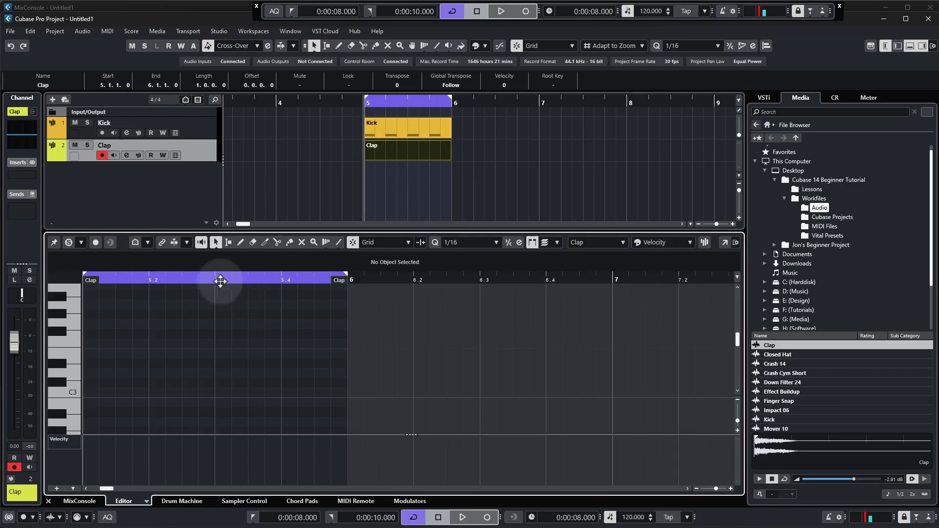
pyautogui.scroll(-2, 180, 345)
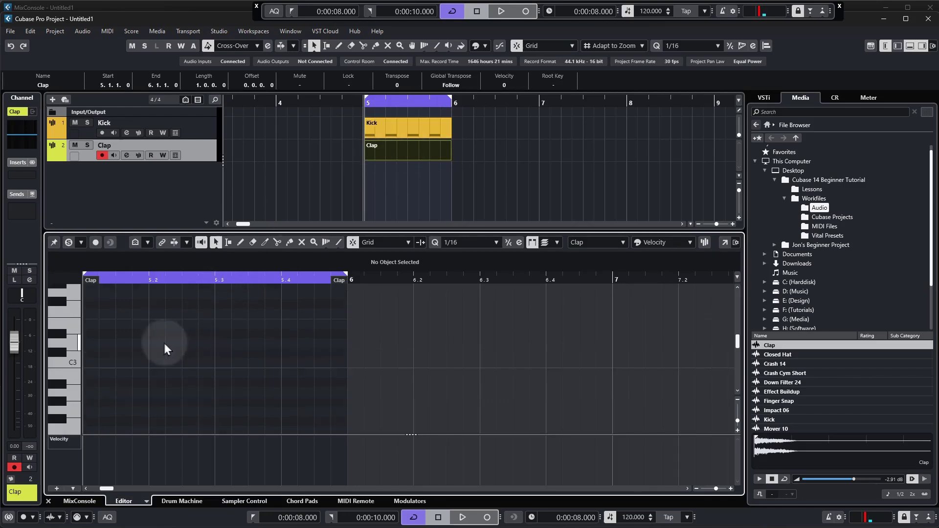
pyautogui.click(69, 365)
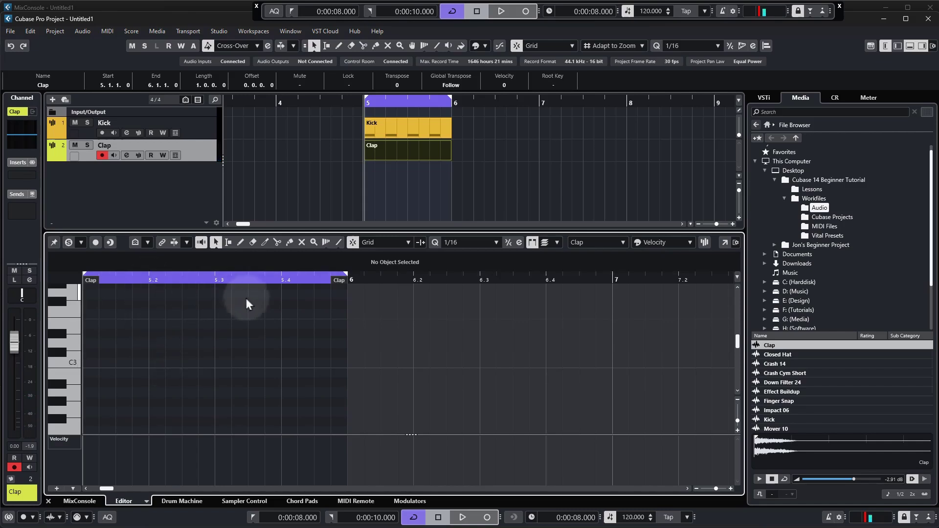
# Add C3 clap notes on beats 5.2 and 5.4.
pyautogui.click(155, 362)
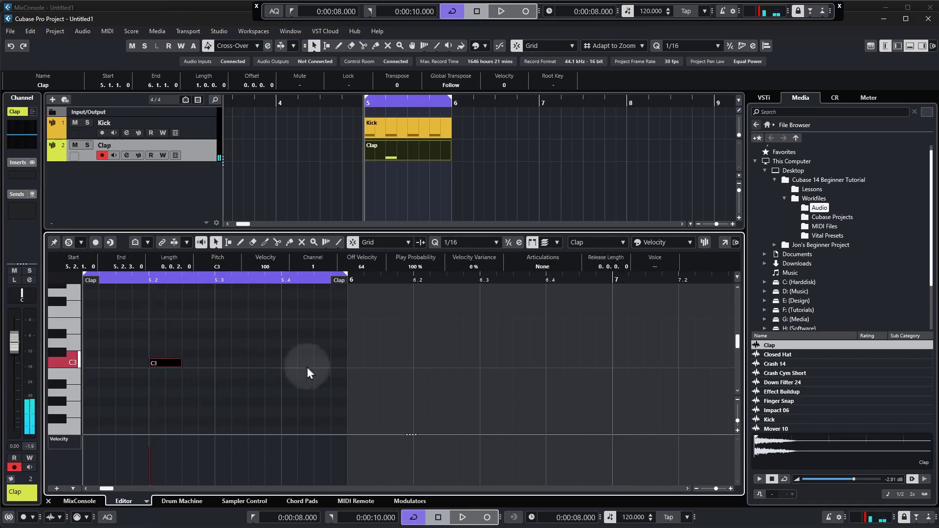
pyautogui.click(286, 363)
pyautogui.click(149, 281)
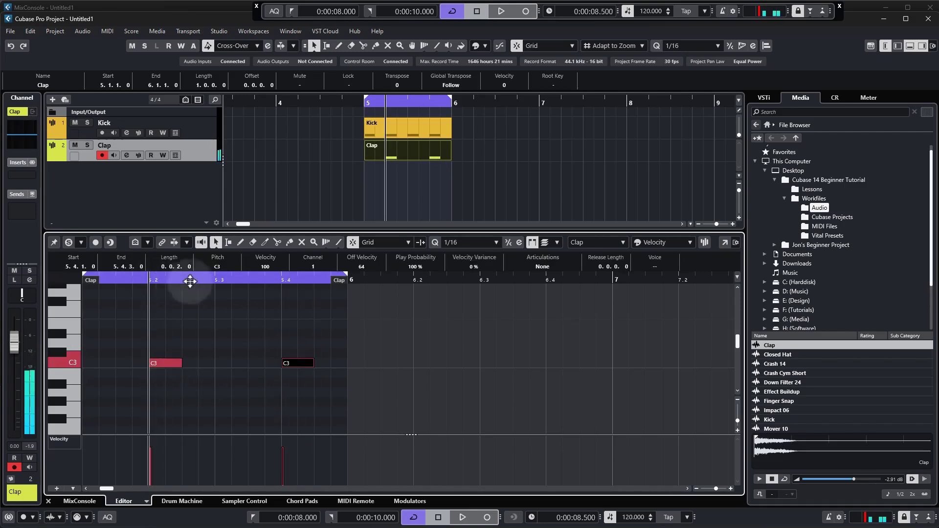
pyautogui.click(283, 280)
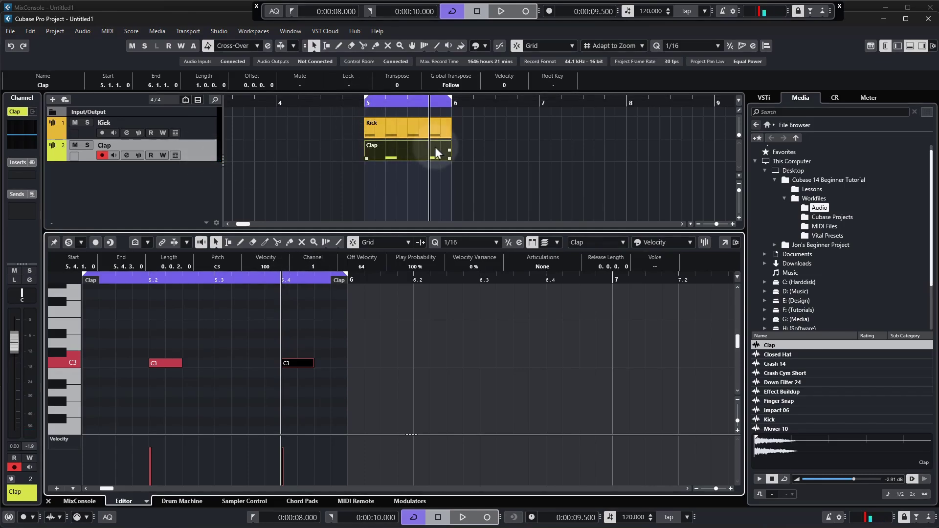
pyautogui.click(409, 128)
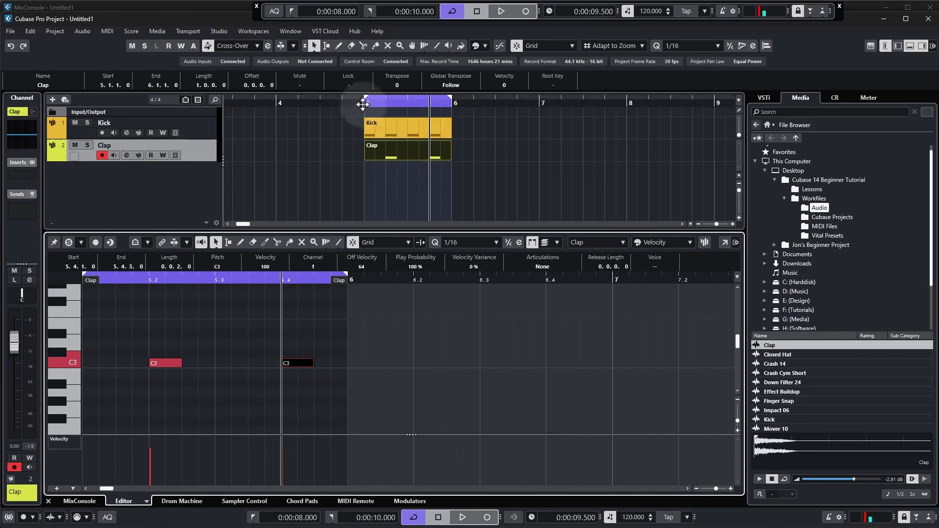
# Play the loop and lower the Clap fader to about -13.5 dB, then stop.
pyautogui.click(189, 178)
pyautogui.press('KP_1')
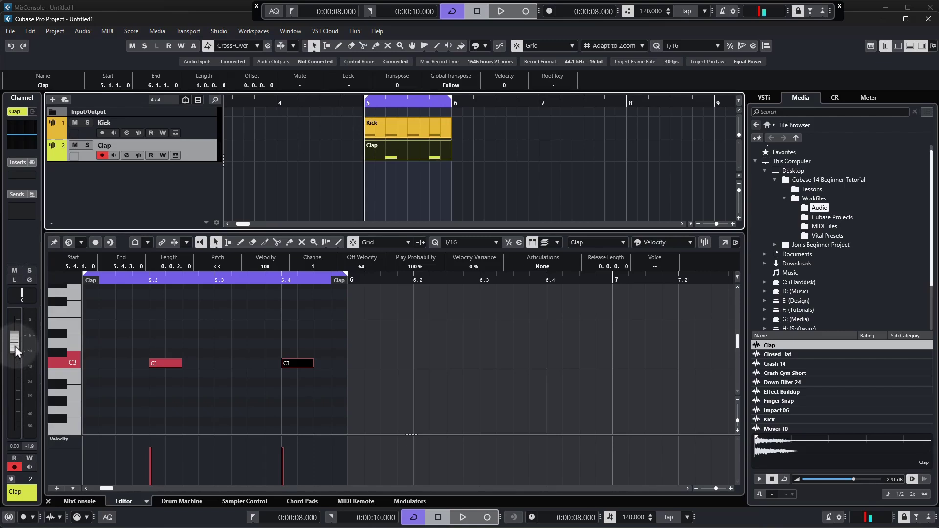
pyautogui.press('space')
pyautogui.moveTo(16, 347); pyautogui.dragTo(16, 383)
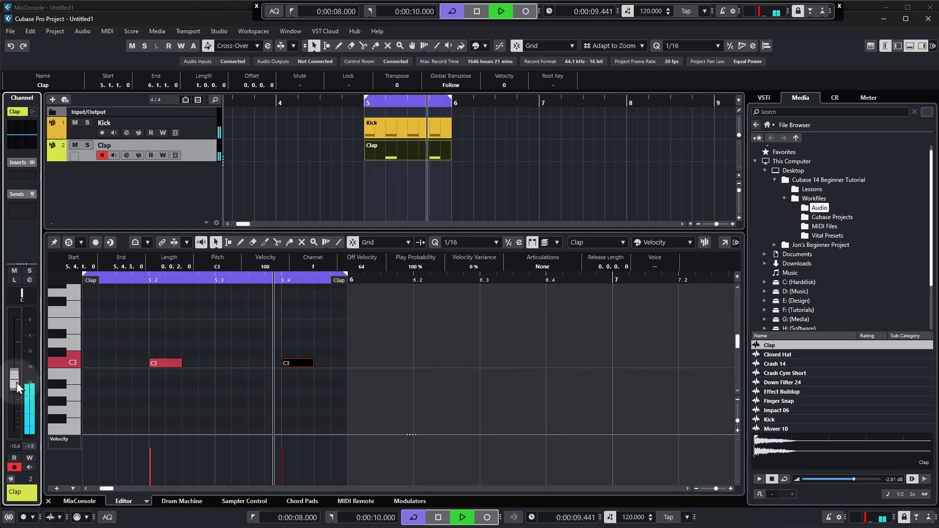
pyautogui.moveTo(16, 382); pyautogui.dragTo(16, 394)
pyautogui.press('space')
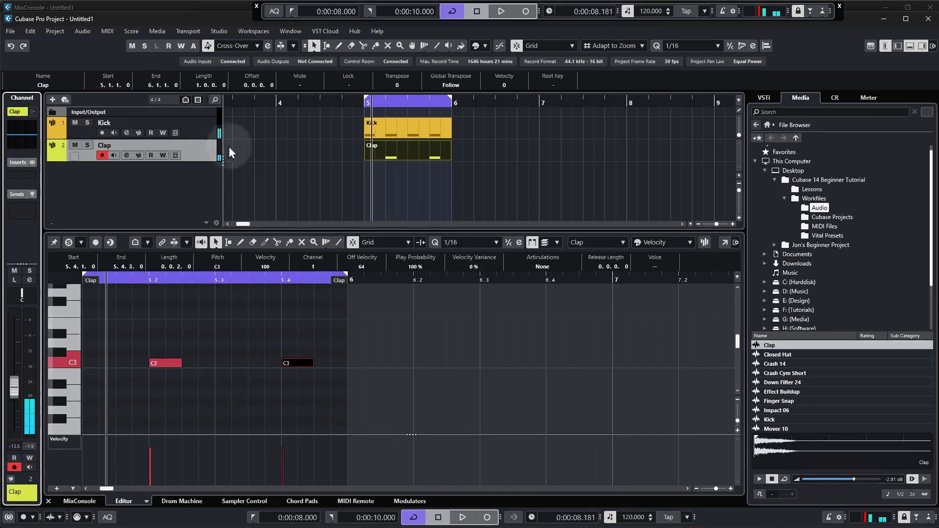
pyautogui.click(434, 171)
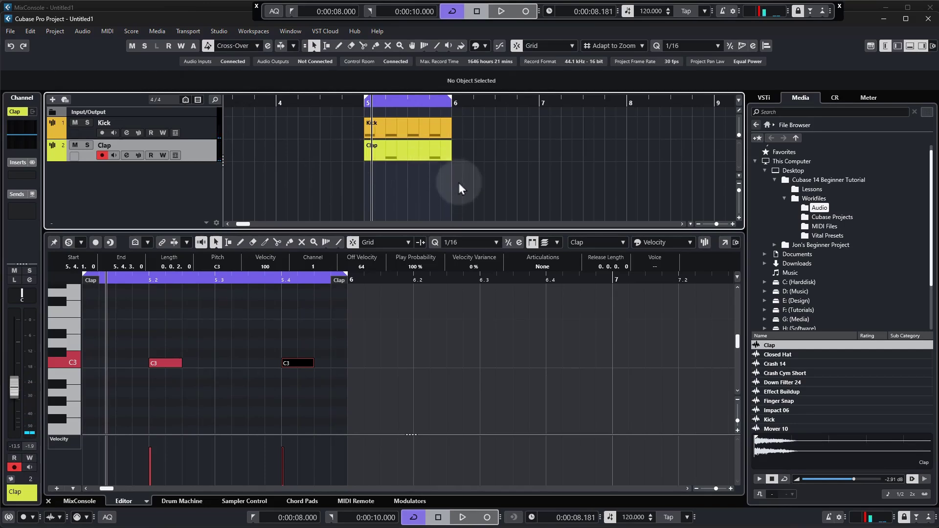
pyautogui.press('KP_1')
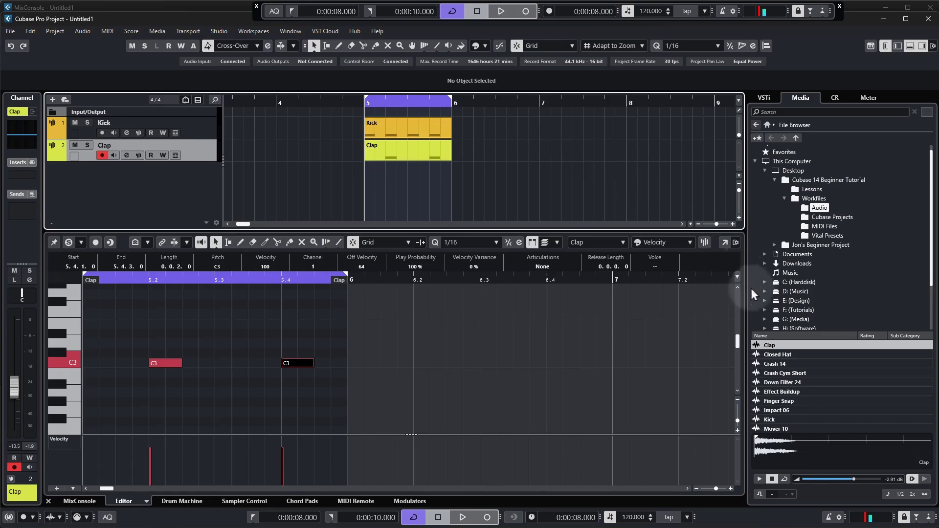
# Create a Closed Hat sampler track and draw an empty bar-5 part, opening it for editing.
pyautogui.rightClick(780, 356)
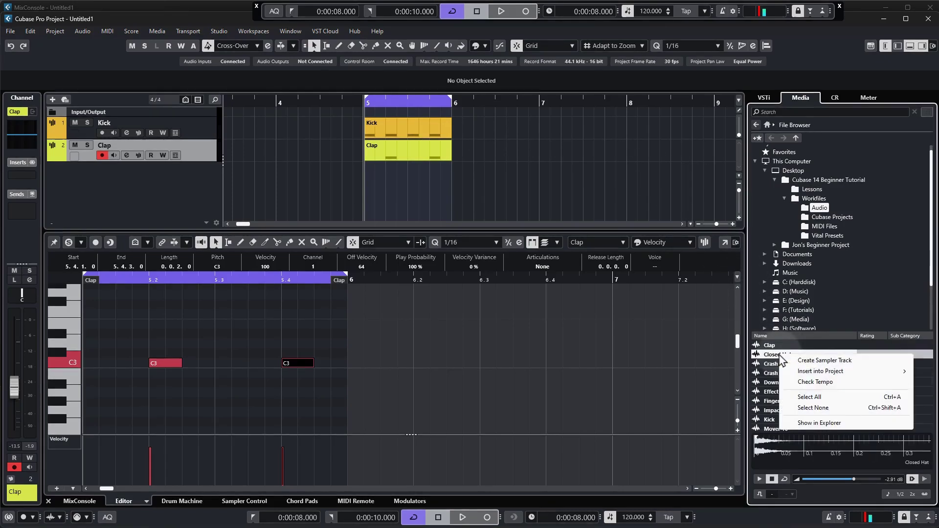
pyautogui.click(808, 361)
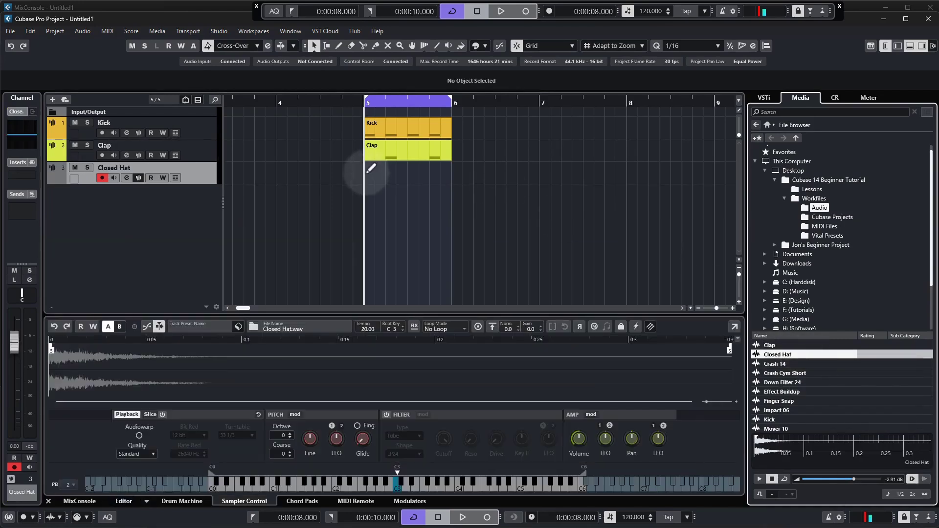
pyautogui.moveTo(368, 172)
pyautogui.mouseDown()
pyautogui.moveTo(452, 172)
pyautogui.moveTo(450, 180)
pyautogui.mouseUp()
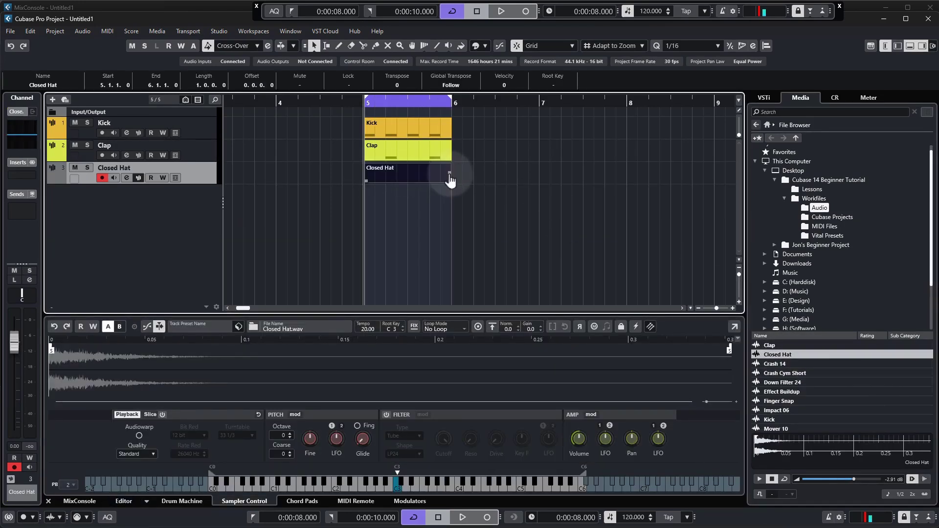
pyautogui.doubleClick(416, 171)
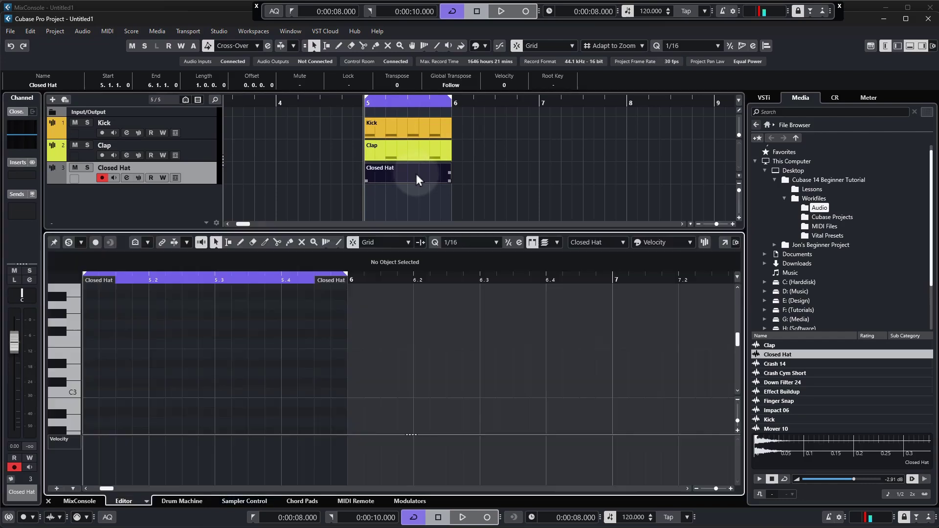
pyautogui.scroll(-2, 131, 304)
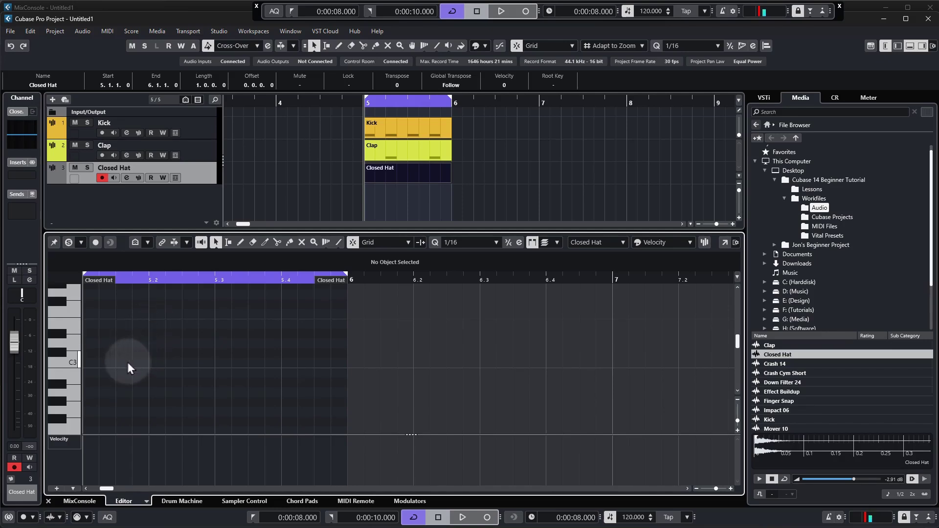
# Draw four C3 hi-hat notes on the off-beats of bar 5.
pyautogui.click(116, 281)
pyautogui.click(248, 280)
pyautogui.click(314, 280)
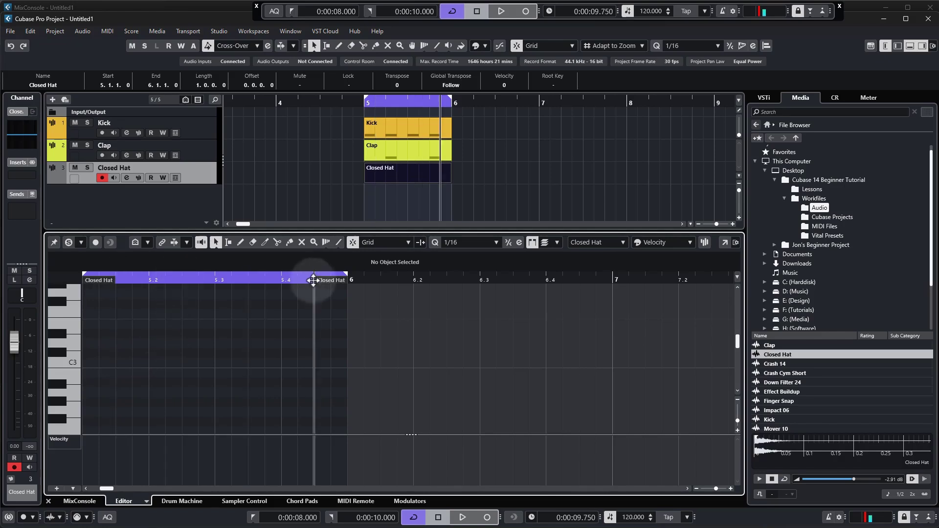
pyautogui.click(120, 363)
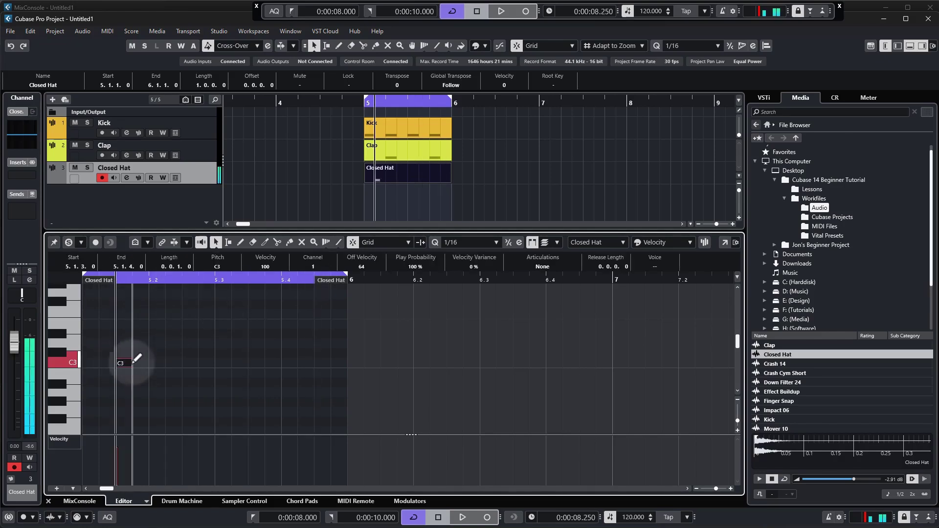
pyautogui.click(186, 362)
pyautogui.moveTo(193, 360); pyautogui.dragTo(345, 362)
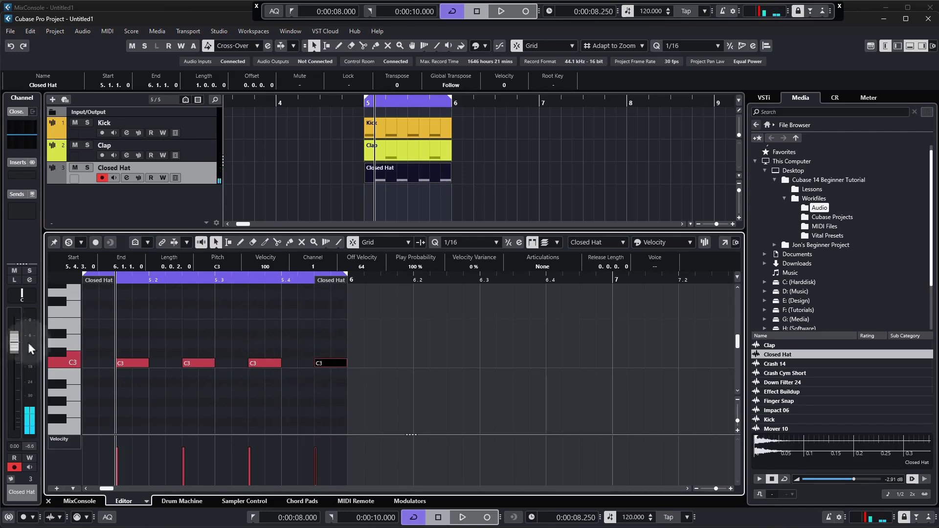
# Play the beat and lower the Closed Hat fader to about -11.9 dB.
pyautogui.moveTo(17, 351); pyautogui.dragTo(19, 376)
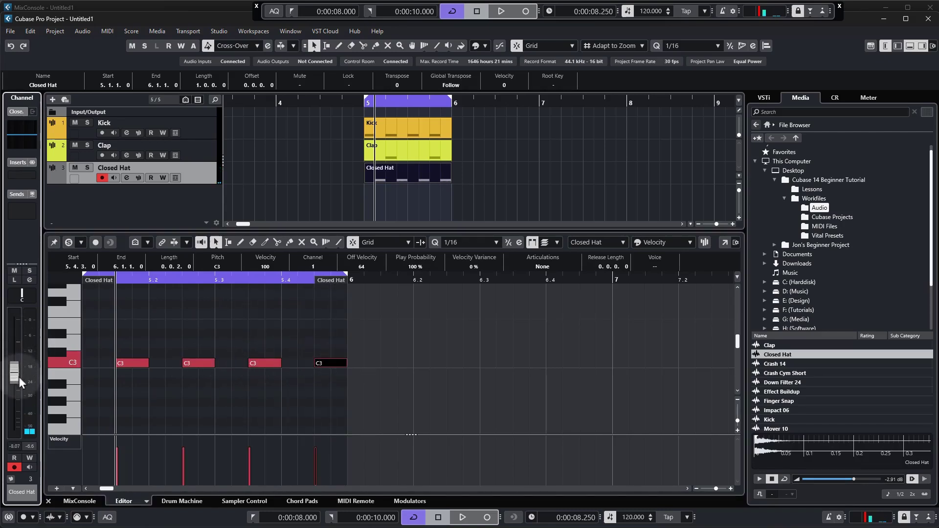
pyautogui.click(369, 135)
pyautogui.press('space')
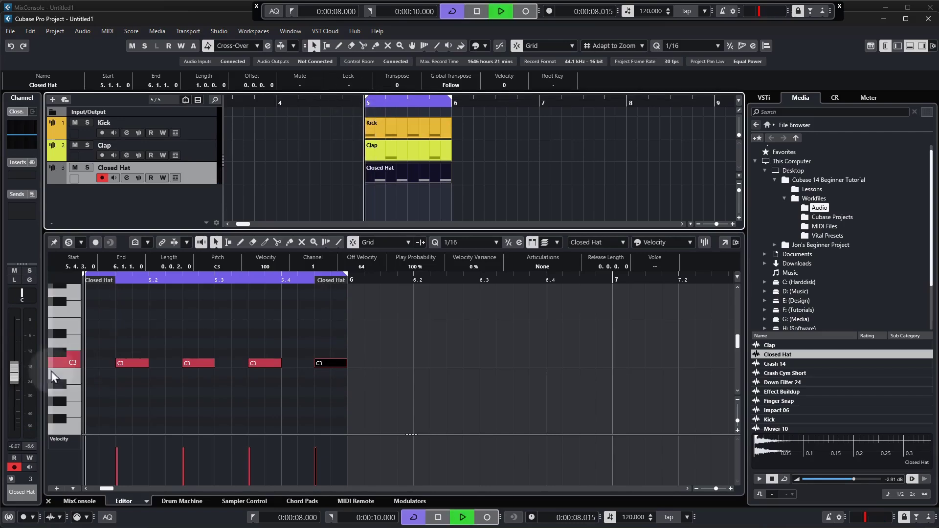
pyautogui.moveTo(11, 380); pyautogui.dragTo(17, 384)
pyautogui.click(308, 171)
pyautogui.press('space')
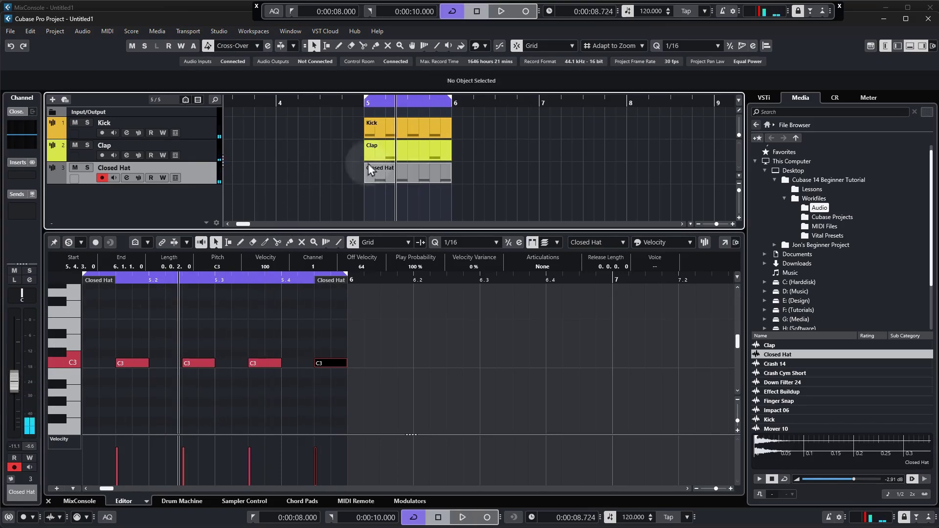
pyautogui.click(390, 171)
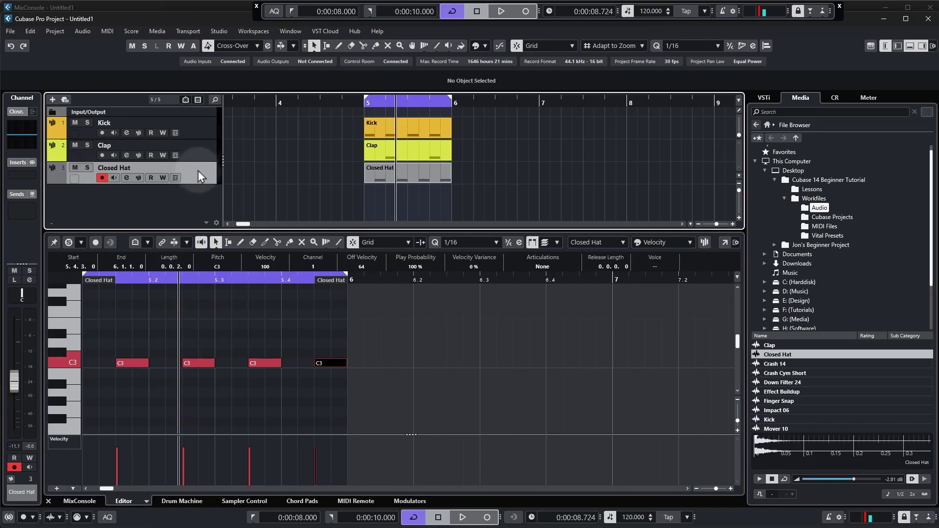
# Colour the Closed Hat track yellow to match the Clap track.
pyautogui.click(485, 46)
pyautogui.click(528, 74)
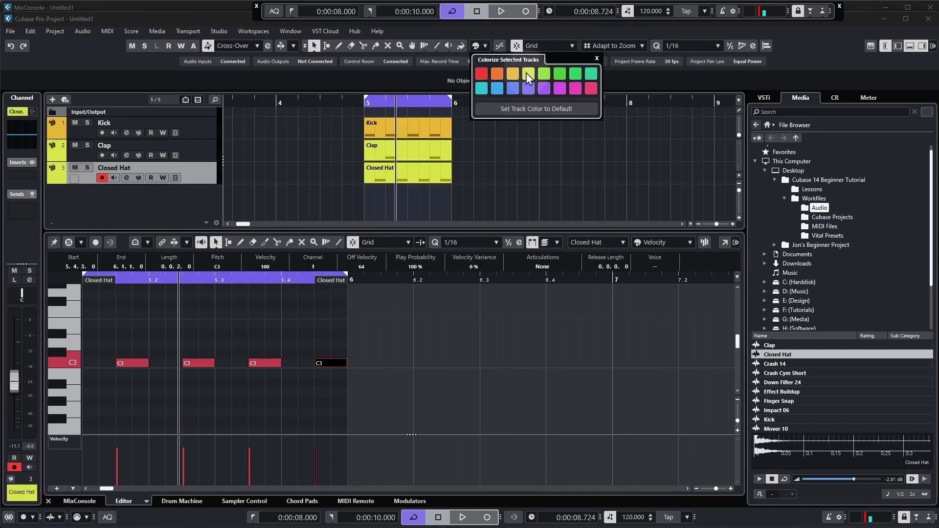
pyautogui.moveTo(331, 148); pyautogui.dragTo(460, 175)
pyautogui.click(308, 130)
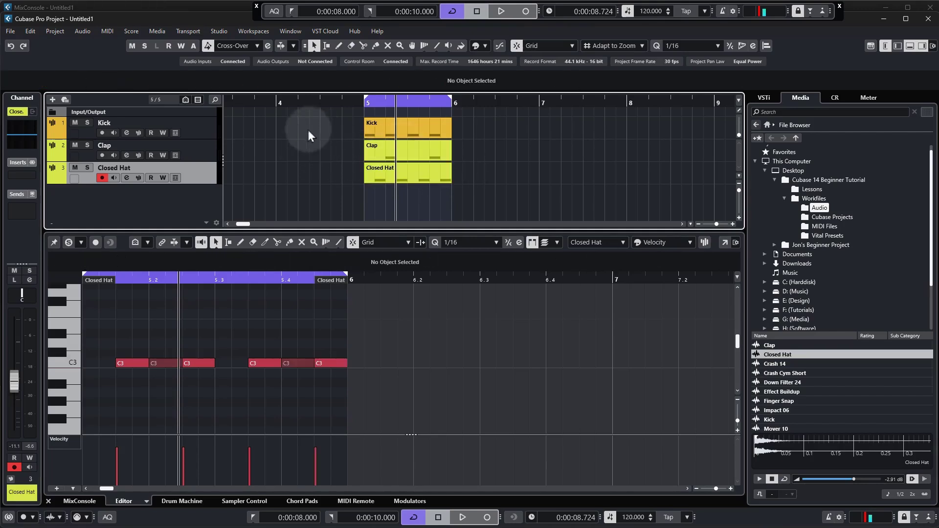
# Select the Kick part to view its notes and move the playhead back to bar 5.
pyautogui.moveTo(336, 128); pyautogui.dragTo(372, 132)
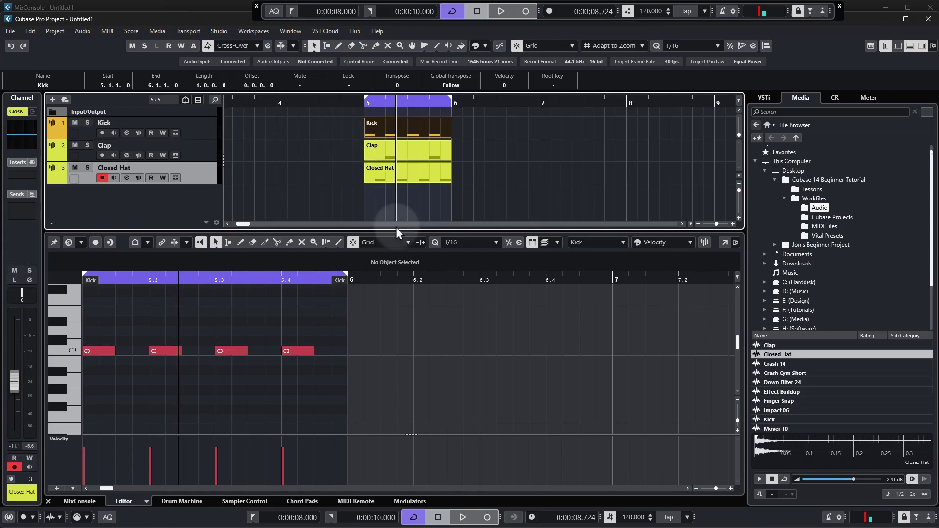
pyautogui.moveTo(397, 229); pyautogui.dragTo(400, 264)
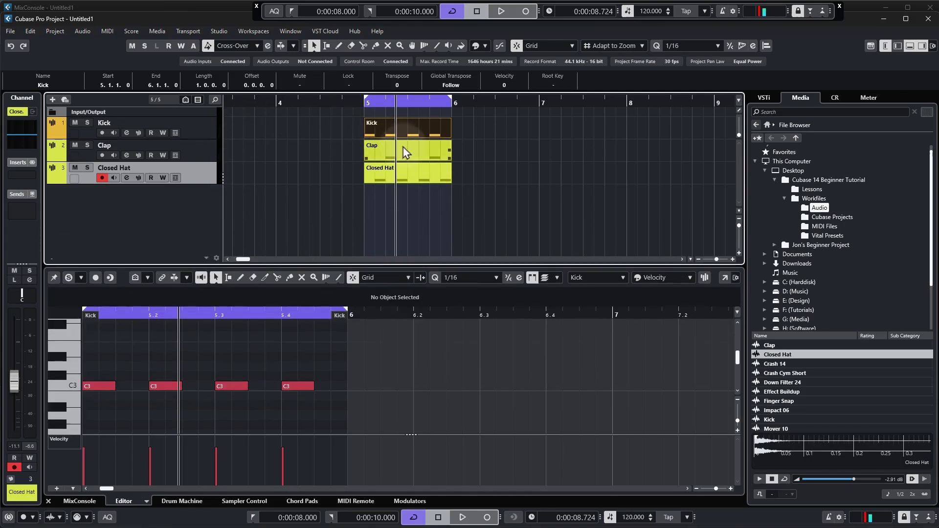
pyautogui.click(366, 104)
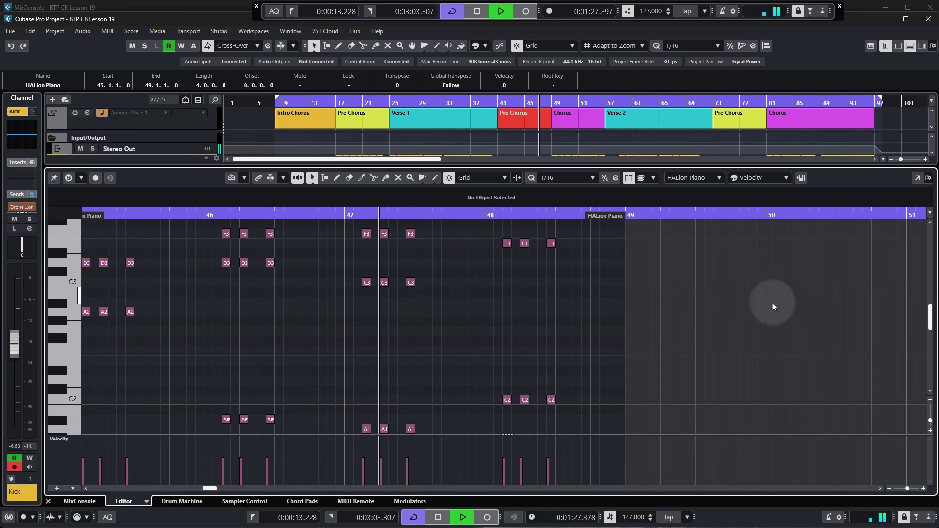
# Zoom the note editor horizontally, then hide the lower zone so every Lesson 19 track shows.
pyautogui.press('h')
pyautogui.scroll(2, 932, 313)
pyautogui.scroll(-3, 931, 313)
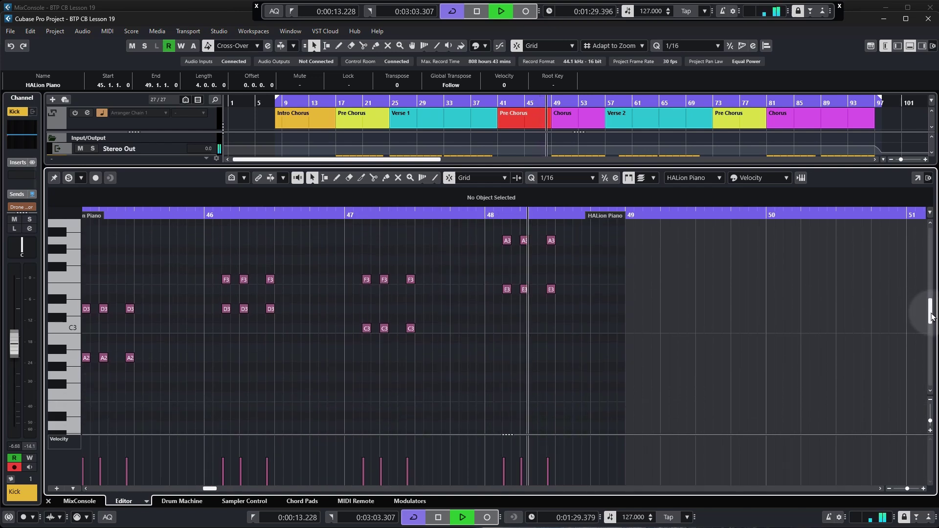
pyautogui.click(906, 45)
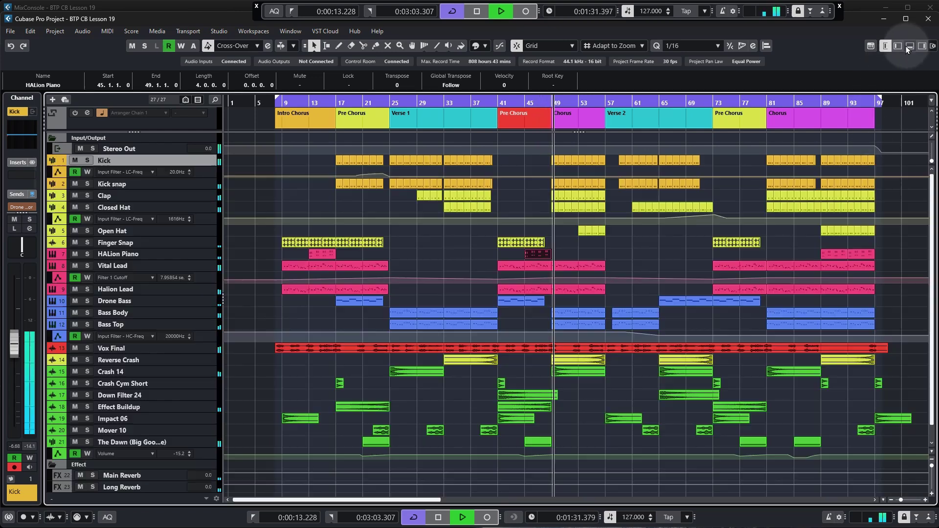